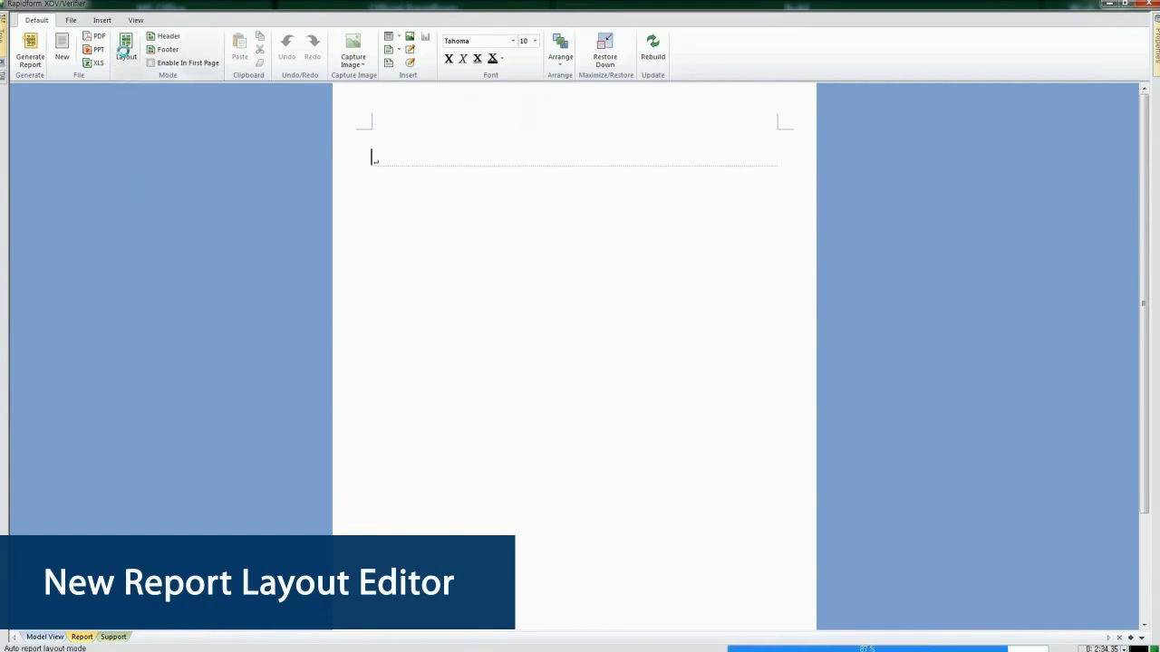
# - Switch to the Report tab to show the layout editor on an A4 landscape template
pyautogui.click(126, 51)
# - Add an empty 'New Template' in the template manager and set its page to landscape
pyautogui.click(101, 56)
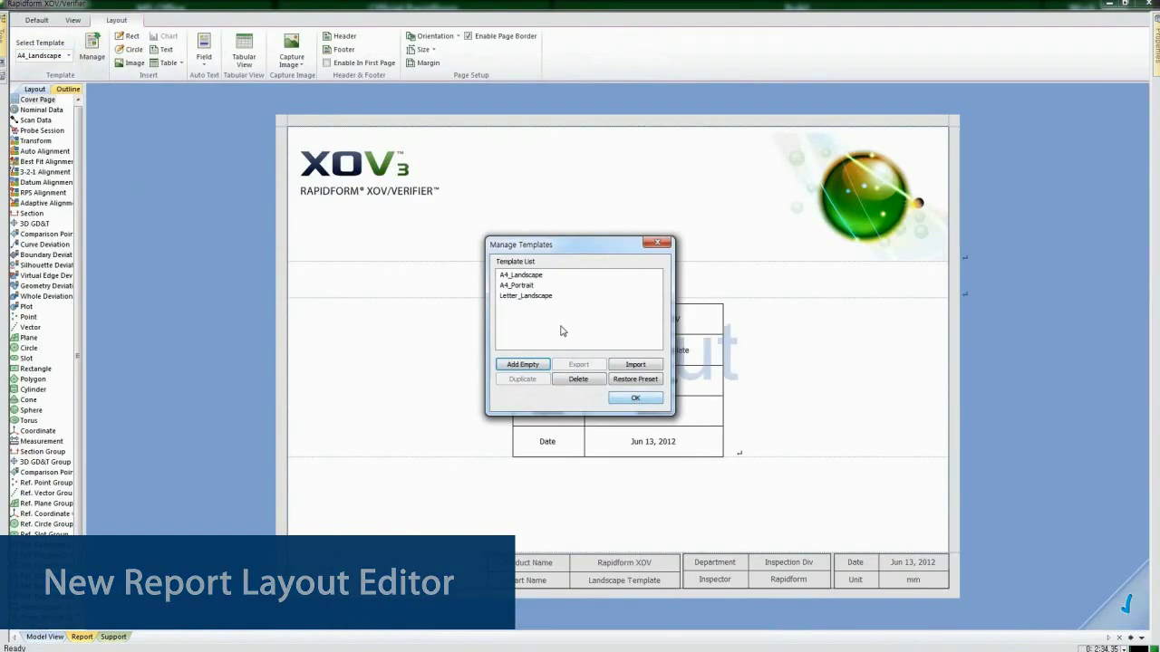
pyautogui.click(526, 366)
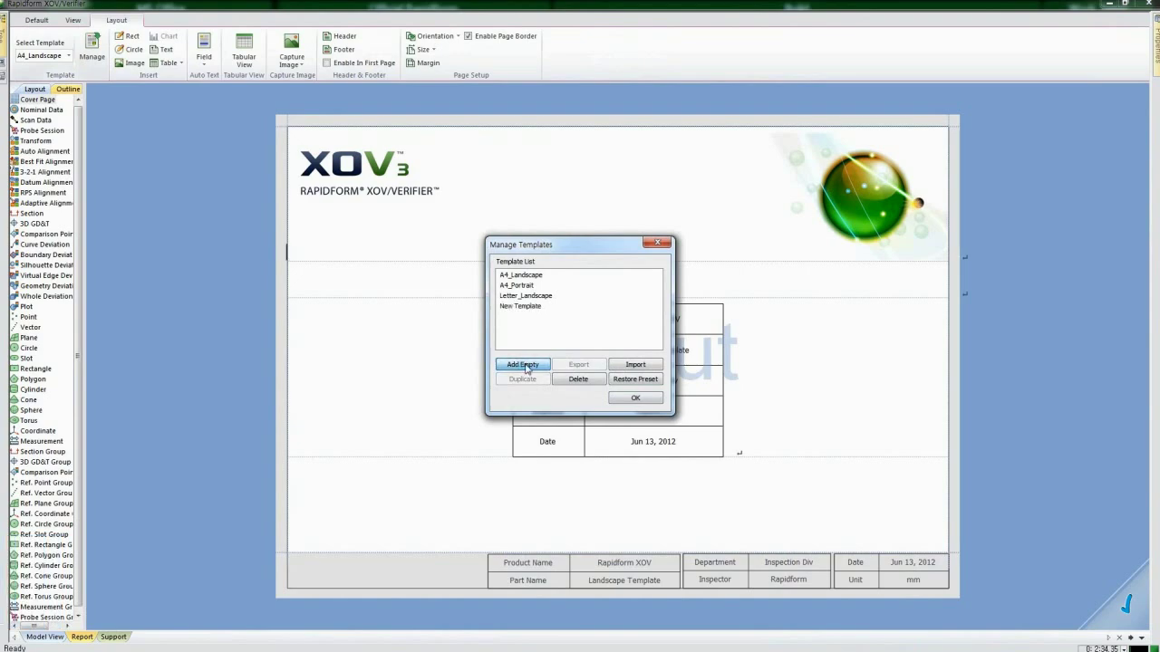
pyautogui.click(635, 399)
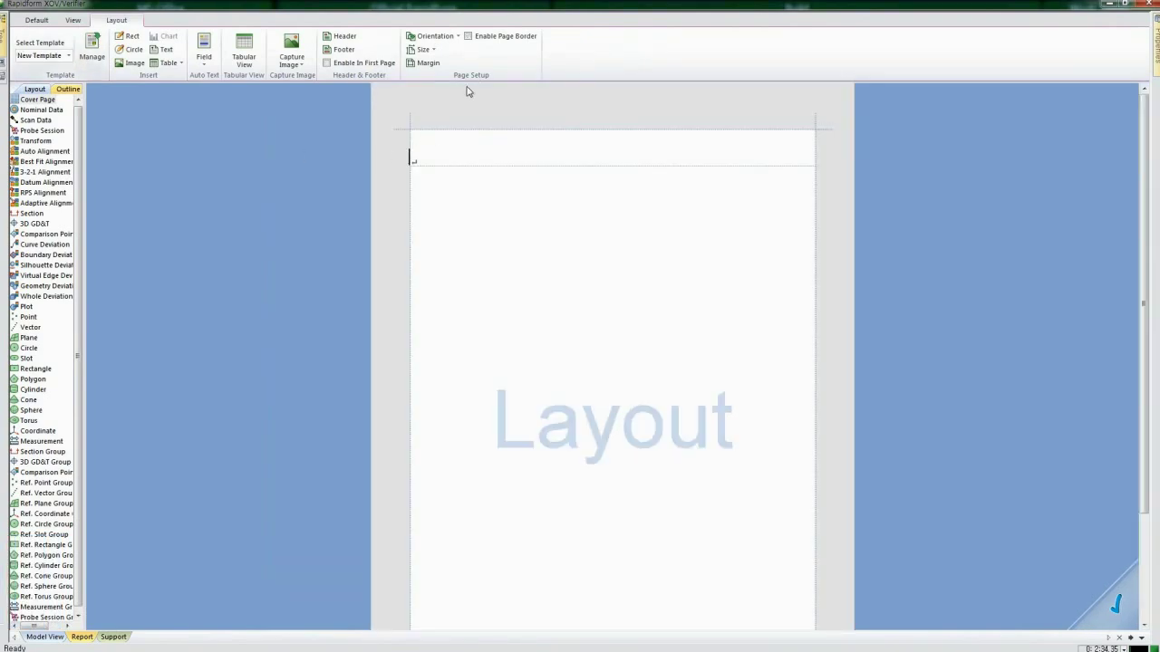
pyautogui.click(451, 40)
pyautogui.click(437, 82)
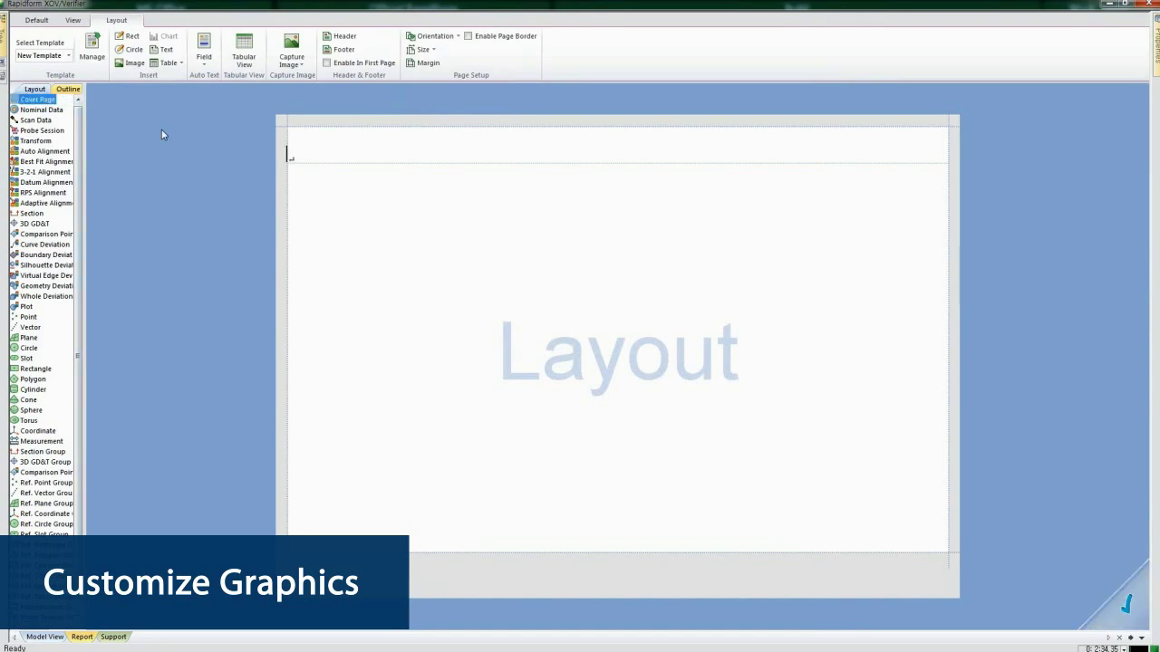
pyautogui.click(136, 63)
# - Place the XOV3_logo.png and XOV_earth.png images and a 2x5 table on the cover page
pyautogui.click(216, 97)
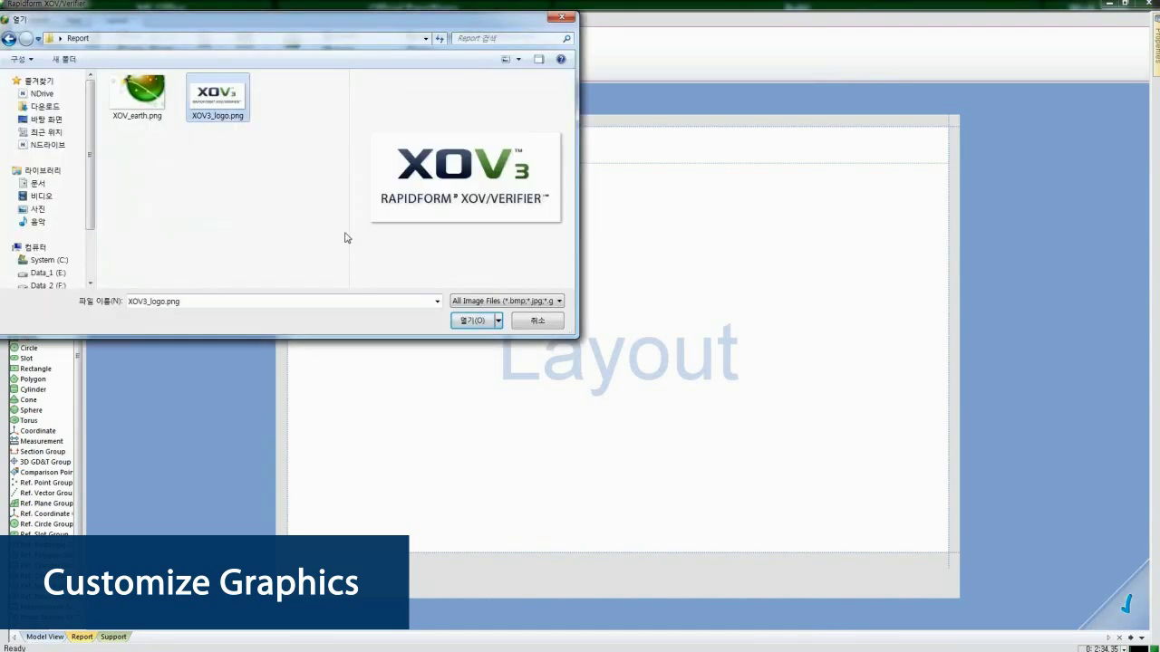
pyautogui.click(468, 319)
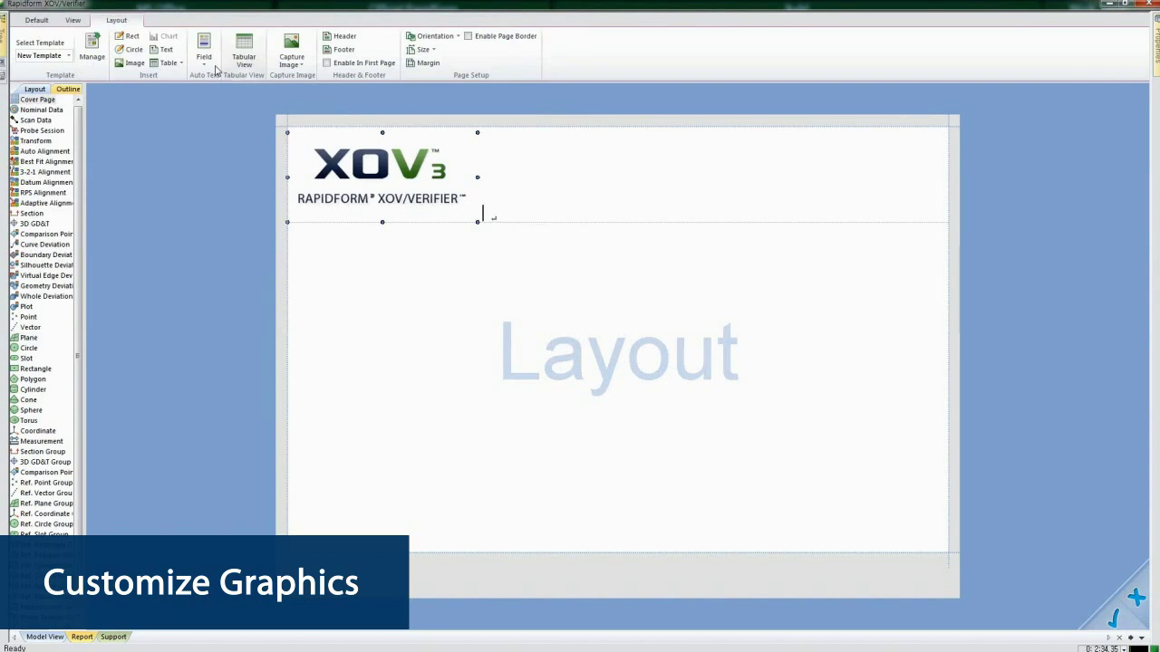
pyautogui.click(136, 63)
pyautogui.click(142, 98)
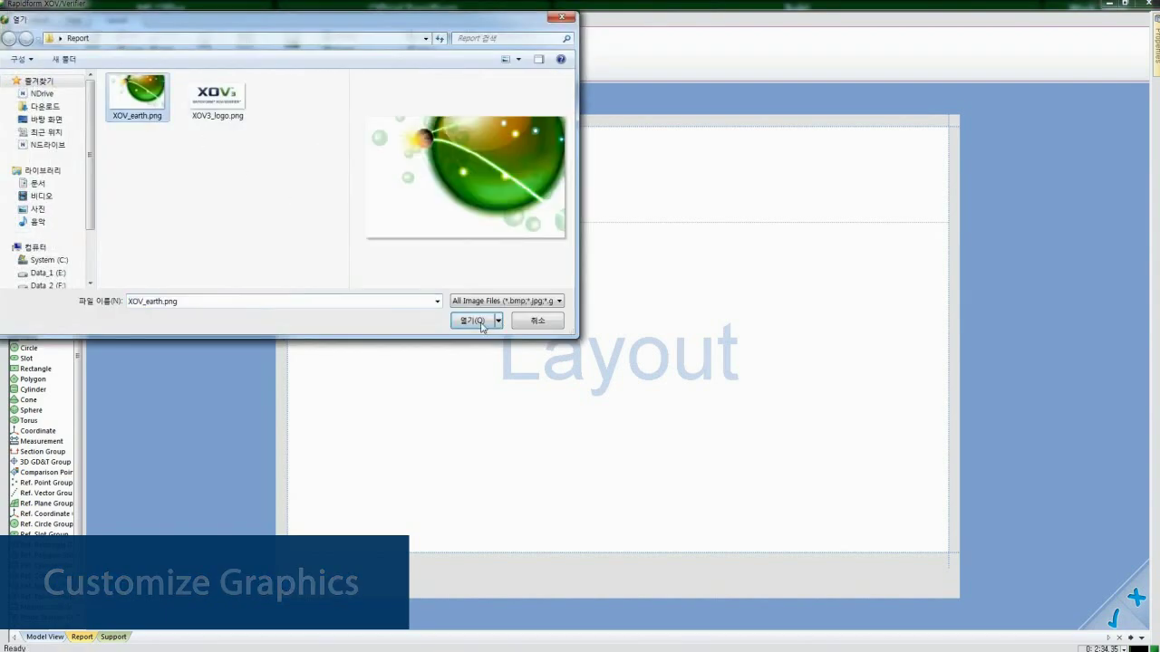
pyautogui.click(505, 319)
pyautogui.click(399, 38)
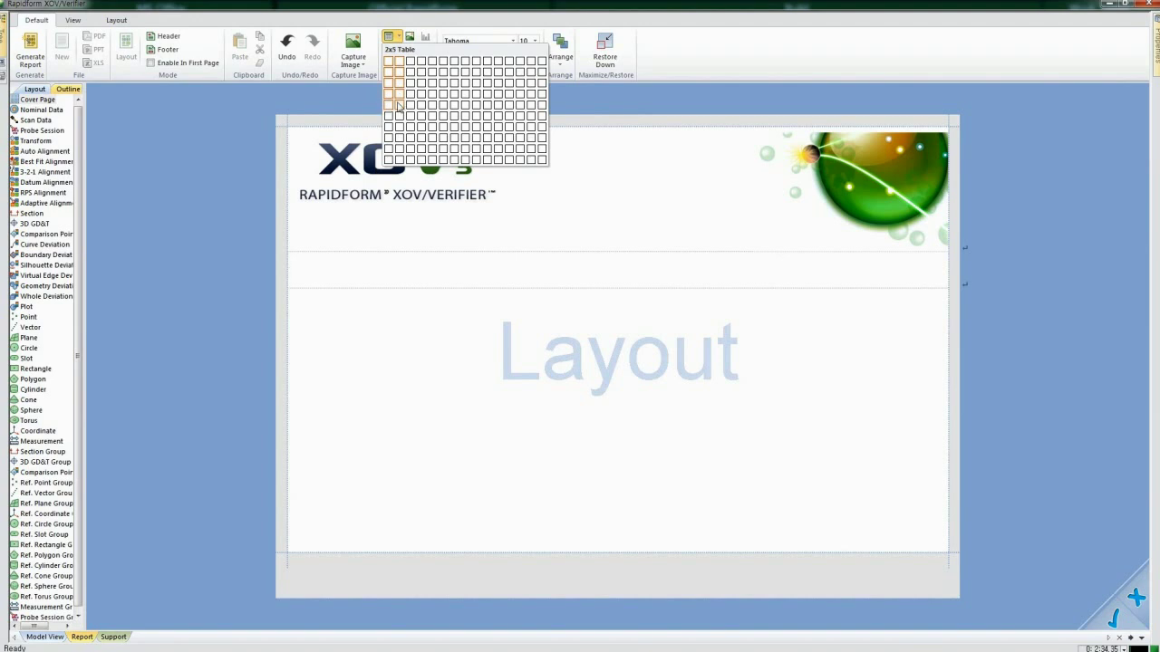
pyautogui.click(397, 106)
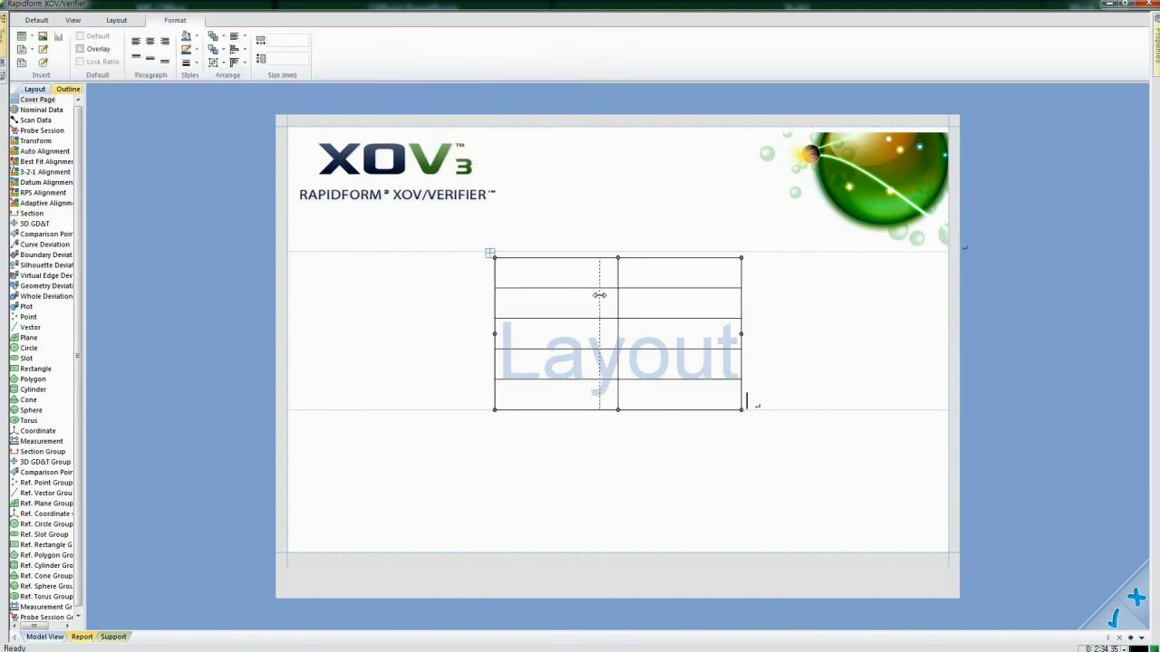
# - Fill the table rows with Product Name, Part Name and Department custom fields
pyautogui.click(580, 277)
pyautogui.click(322, 47)
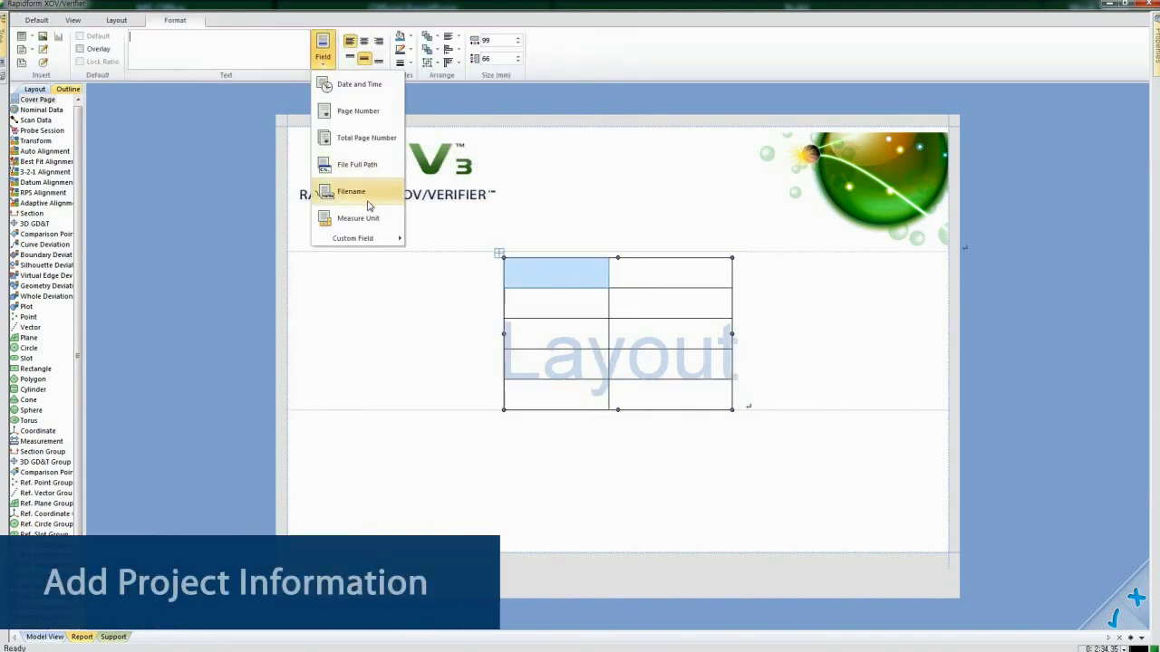
pyautogui.click(444, 320)
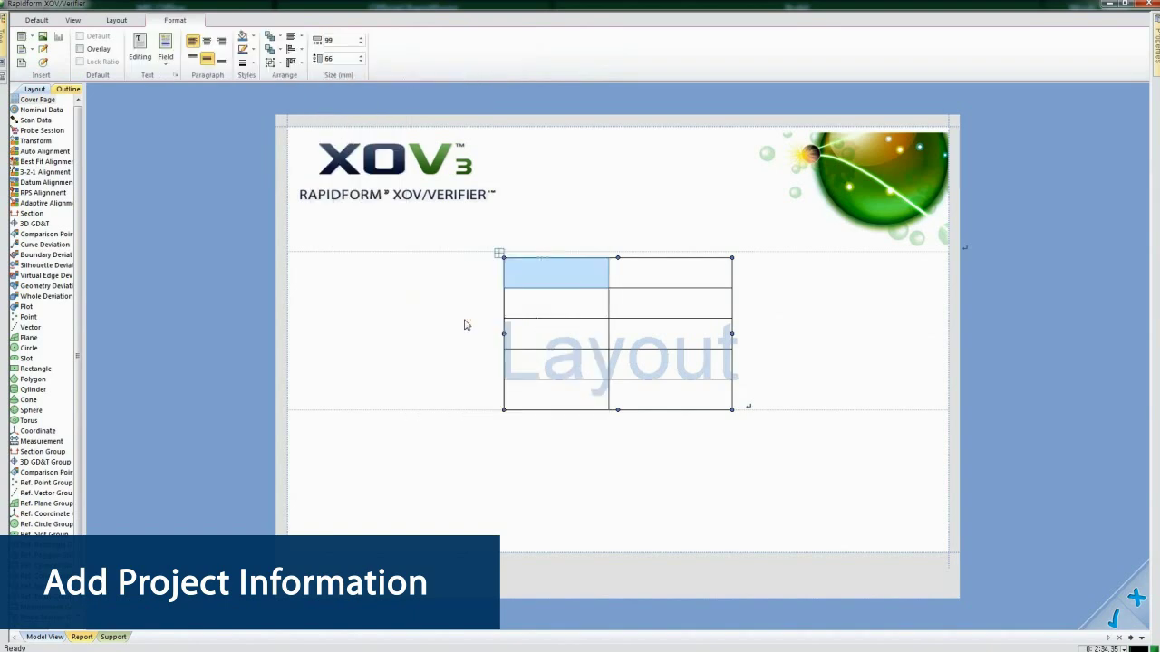
pyautogui.click(573, 311)
pyautogui.click(322, 47)
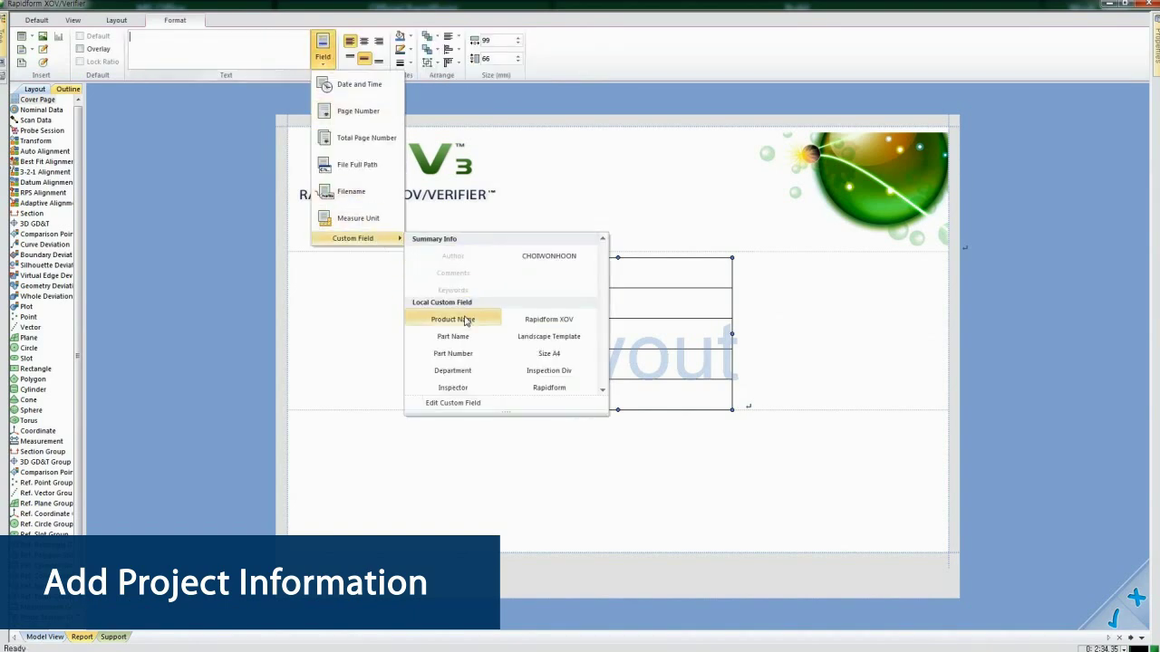
pyautogui.click(453, 337)
pyautogui.click(555, 340)
pyautogui.click(322, 47)
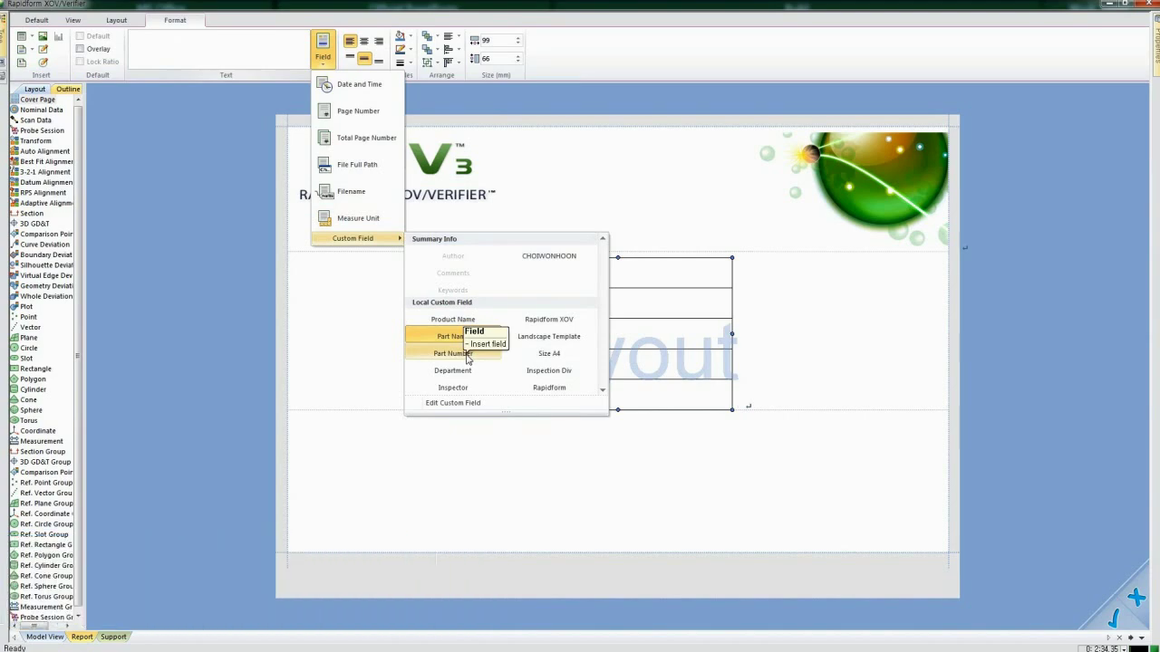
pyautogui.click(453, 370)
pyautogui.click(538, 372)
pyautogui.click(323, 47)
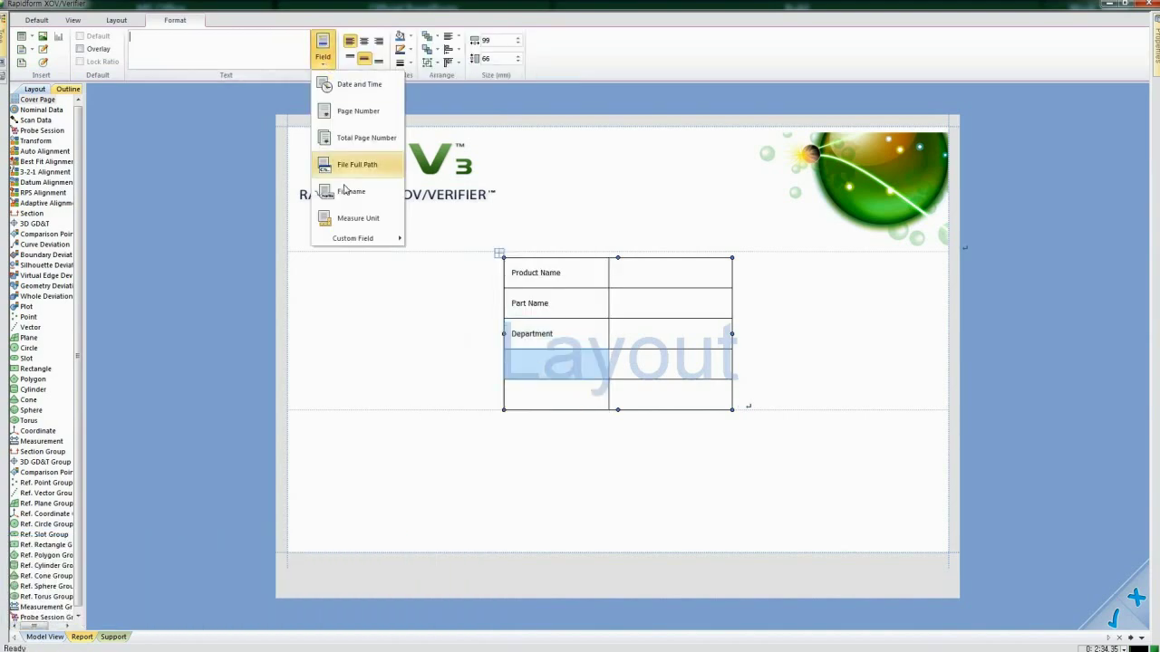
# - Insert a Top View capture on the Nominal Data page, shrink it to the upper-left, then select Whole Deviation
pyautogui.click(42, 110)
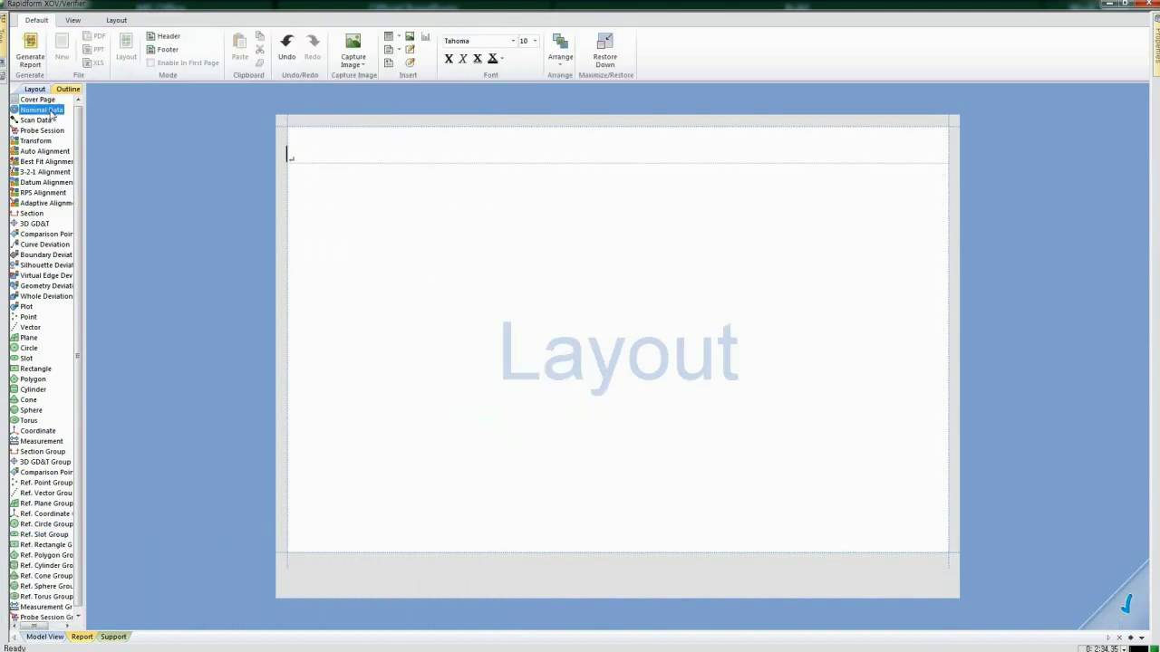
pyautogui.click(117, 20)
pyautogui.click(291, 59)
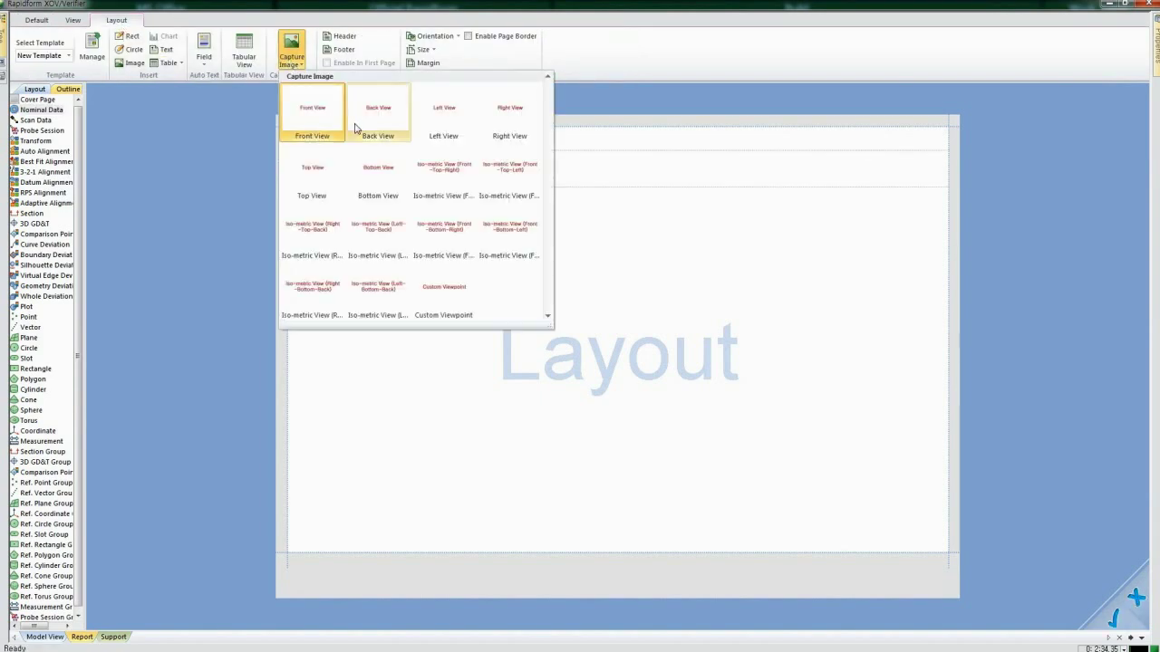
pyautogui.click(322, 171)
pyautogui.click(528, 302)
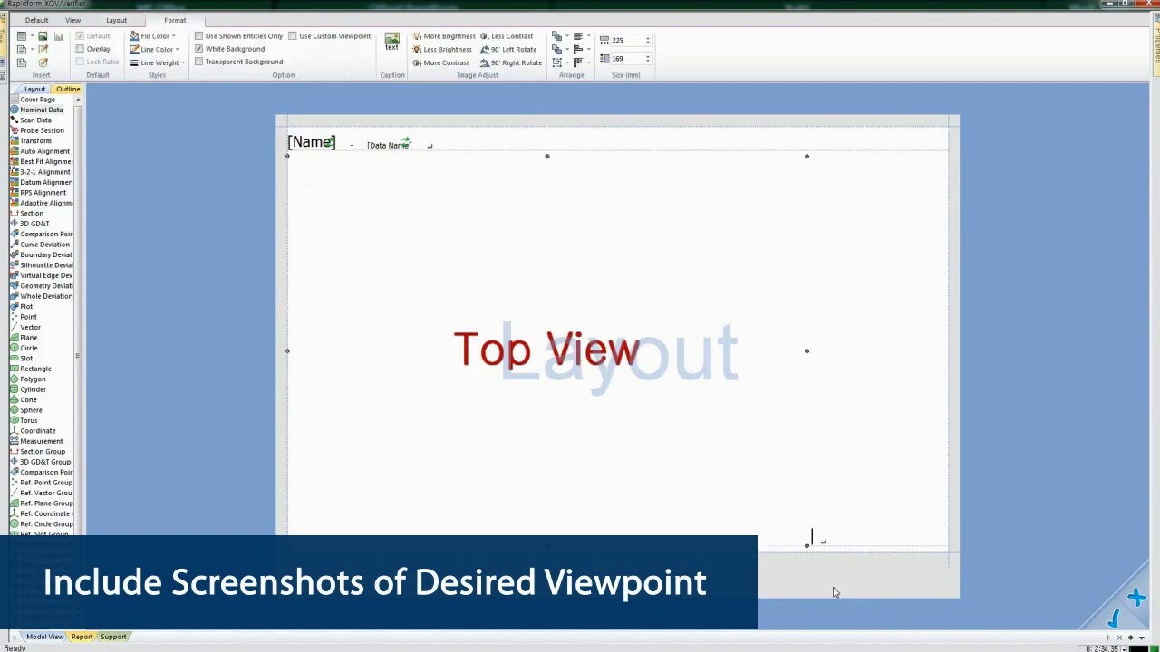
pyautogui.moveTo(772, 493); pyautogui.dragTo(508, 261)
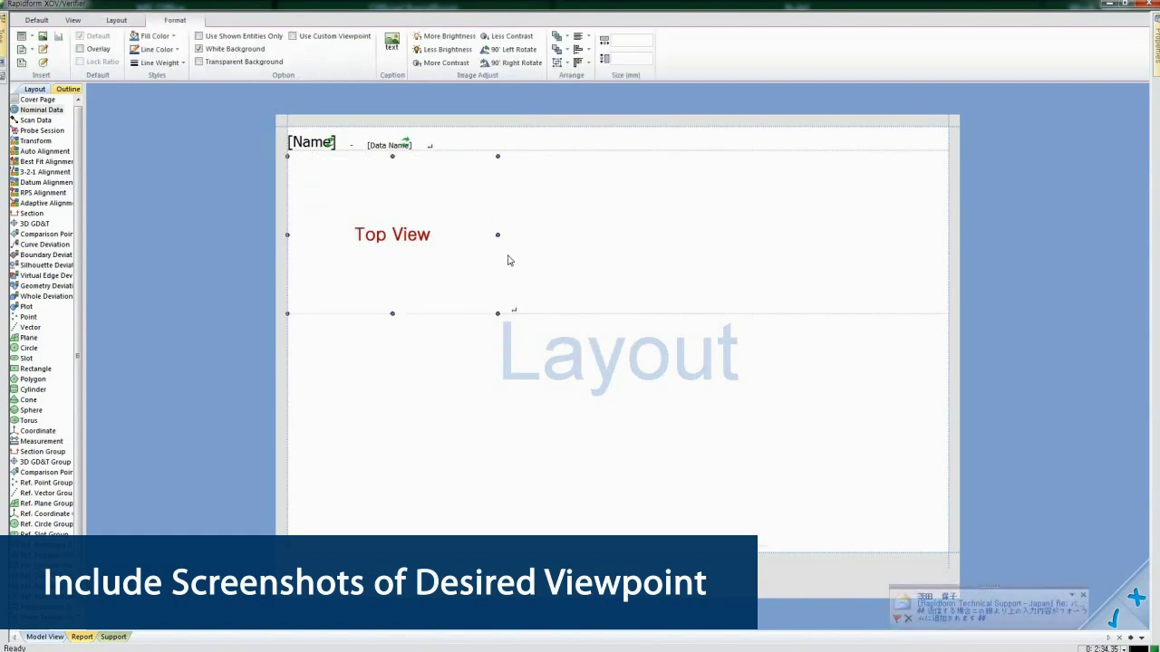
pyautogui.click(537, 307)
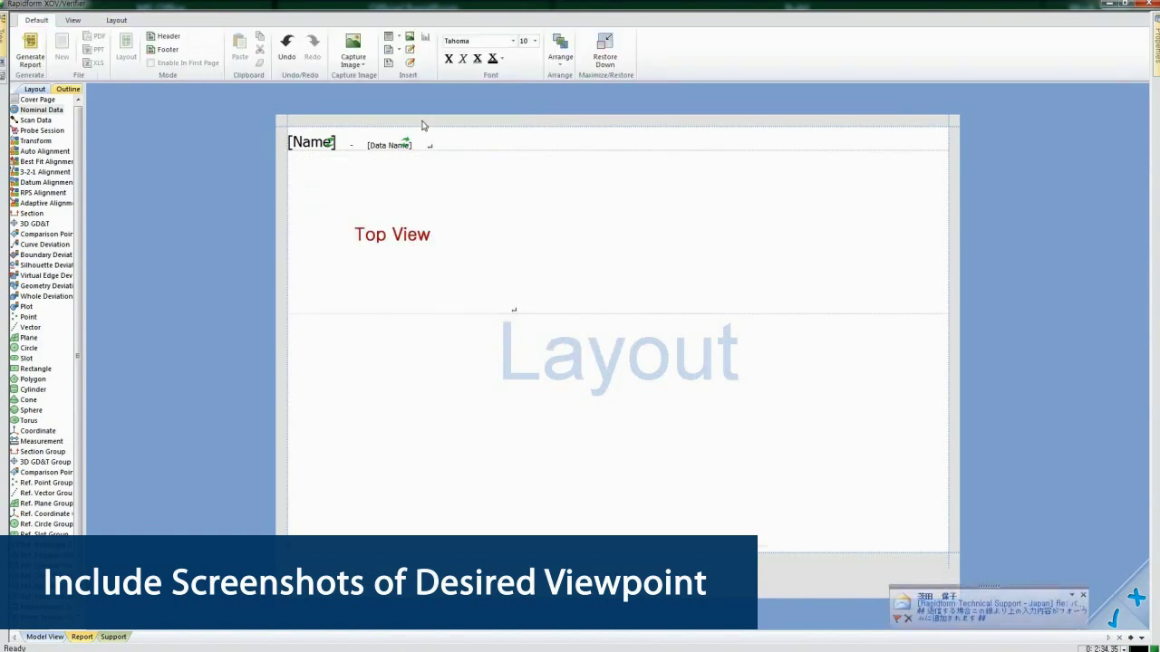
pyautogui.click(363, 68)
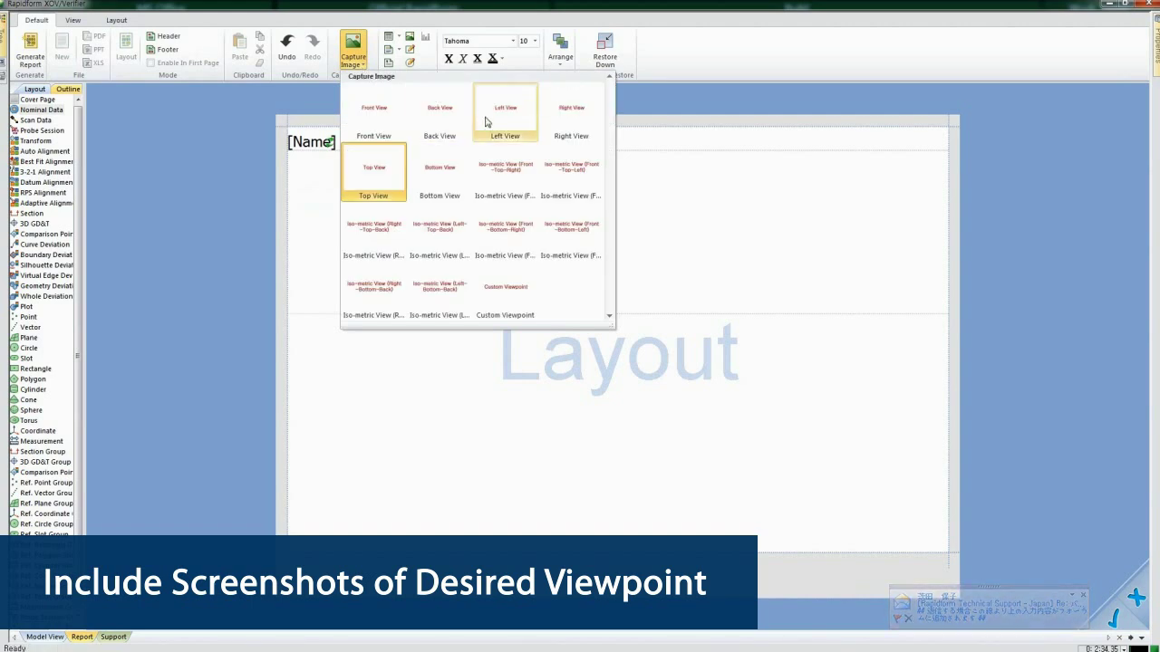
pyautogui.click(47, 297)
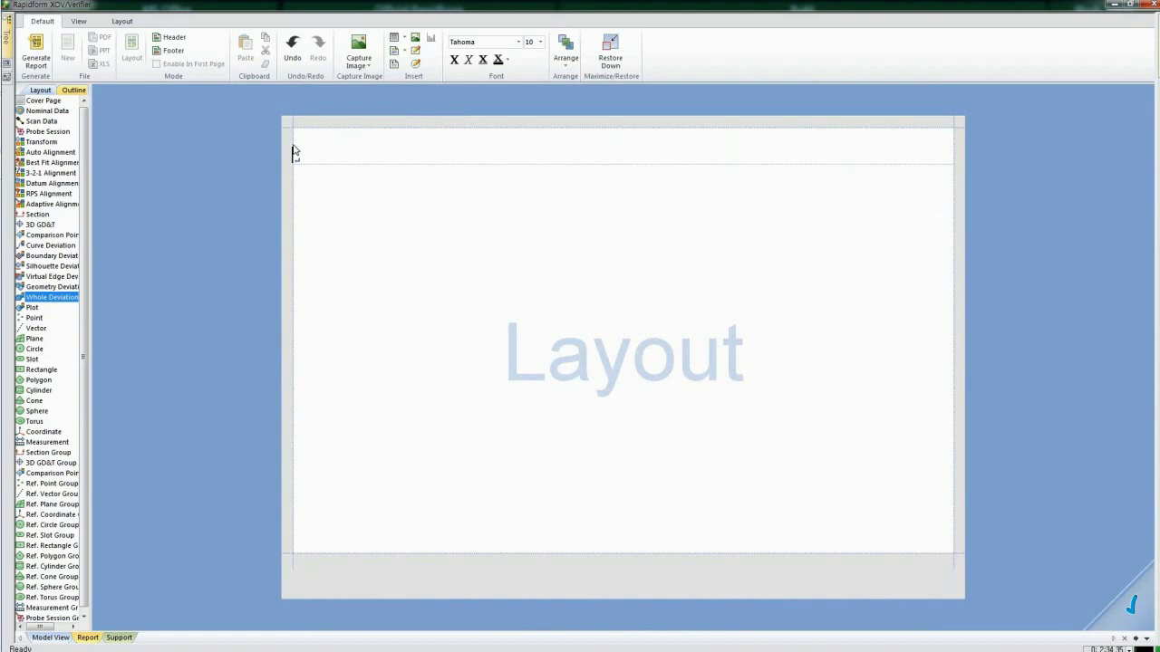
# - Insert a Histogram capture below the Whole Deviation page header and shrink it
pyautogui.click(293, 152)
pyautogui.click(359, 55)
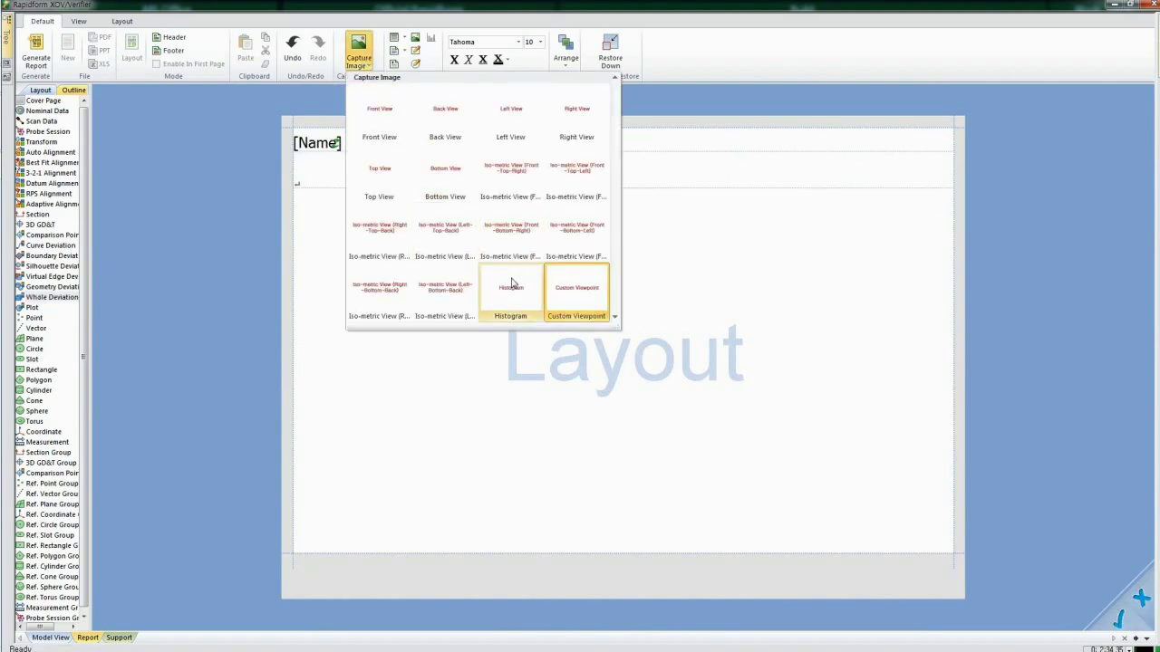
pyautogui.click(512, 283)
pyautogui.click(639, 356)
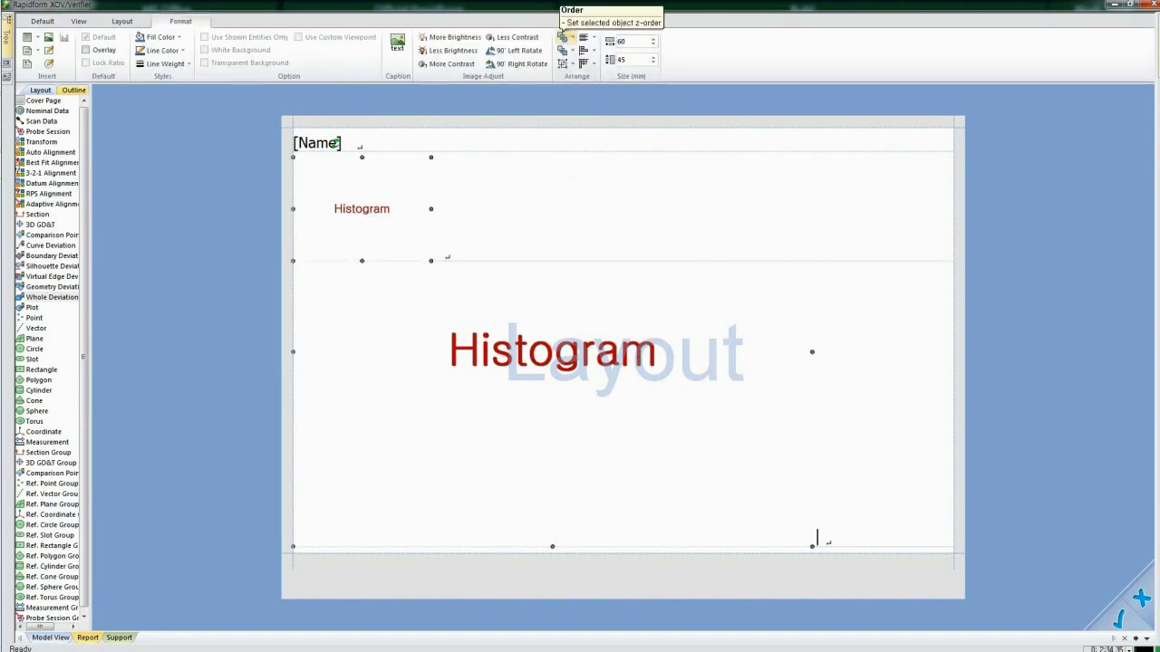
pyautogui.click(296, 292)
# - Add a statistics property table (Min., Max., Avg. through Under Tol.(%)) beneath the histogram
pyautogui.click(123, 21)
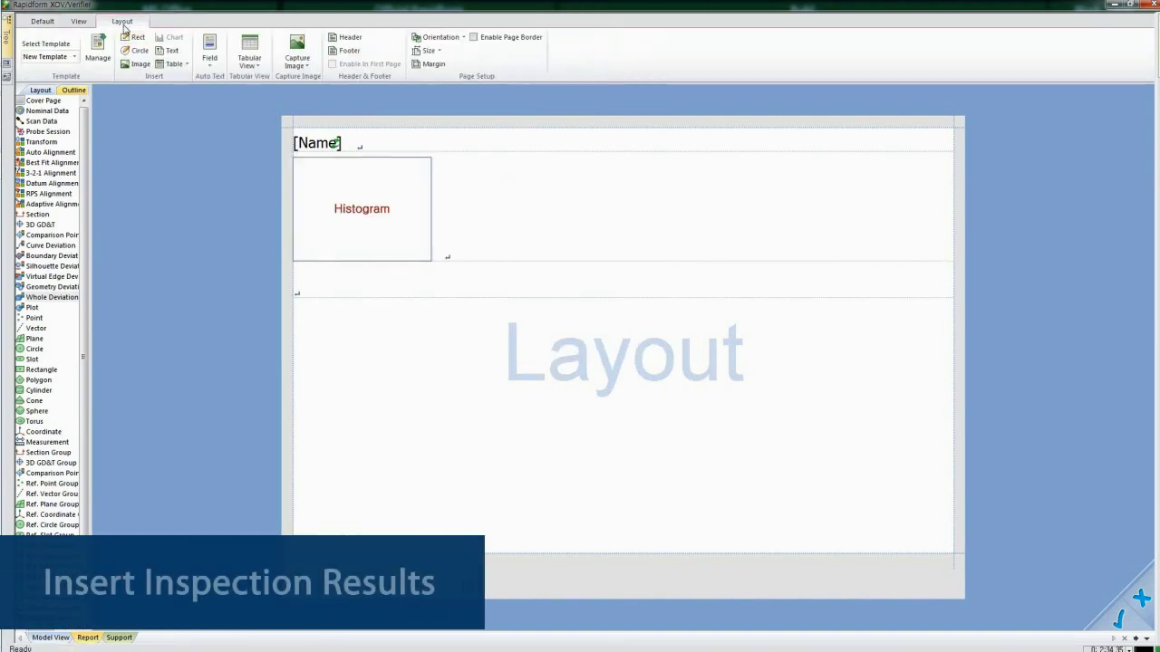
pyautogui.click(210, 50)
pyautogui.click(249, 274)
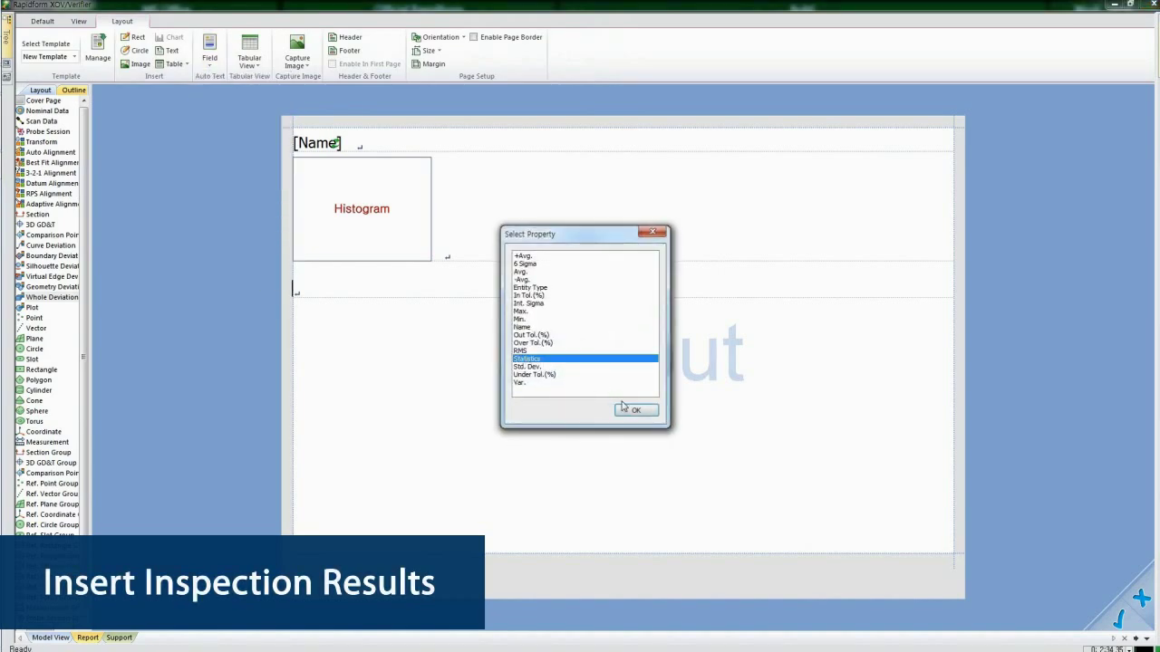
pyautogui.click(630, 410)
pyautogui.click(595, 39)
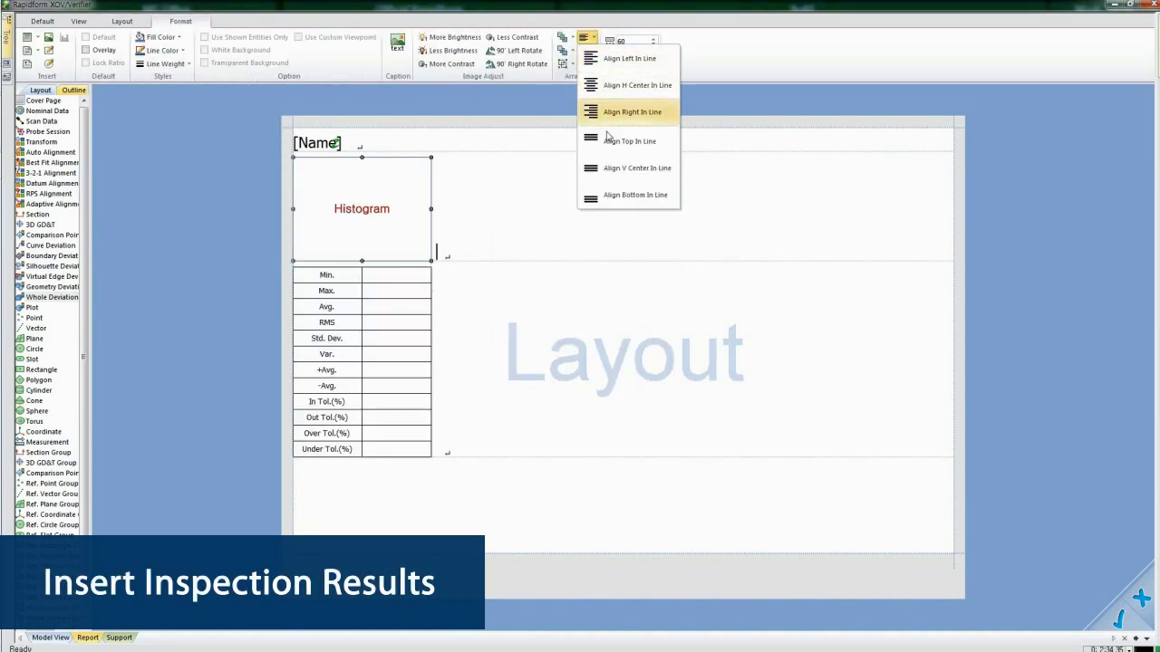
# - Right-align the Histogram box and the statistics table within their lines
pyautogui.click(625, 112)
pyautogui.click(252, 38)
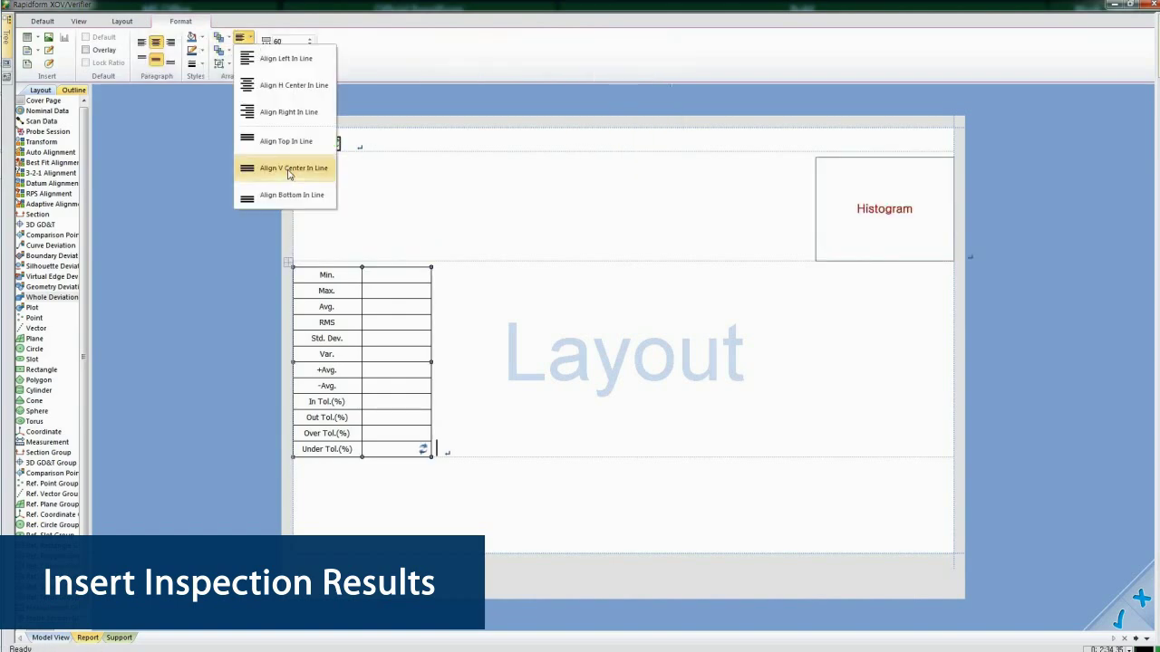
pyautogui.click(288, 111)
pyautogui.click(558, 335)
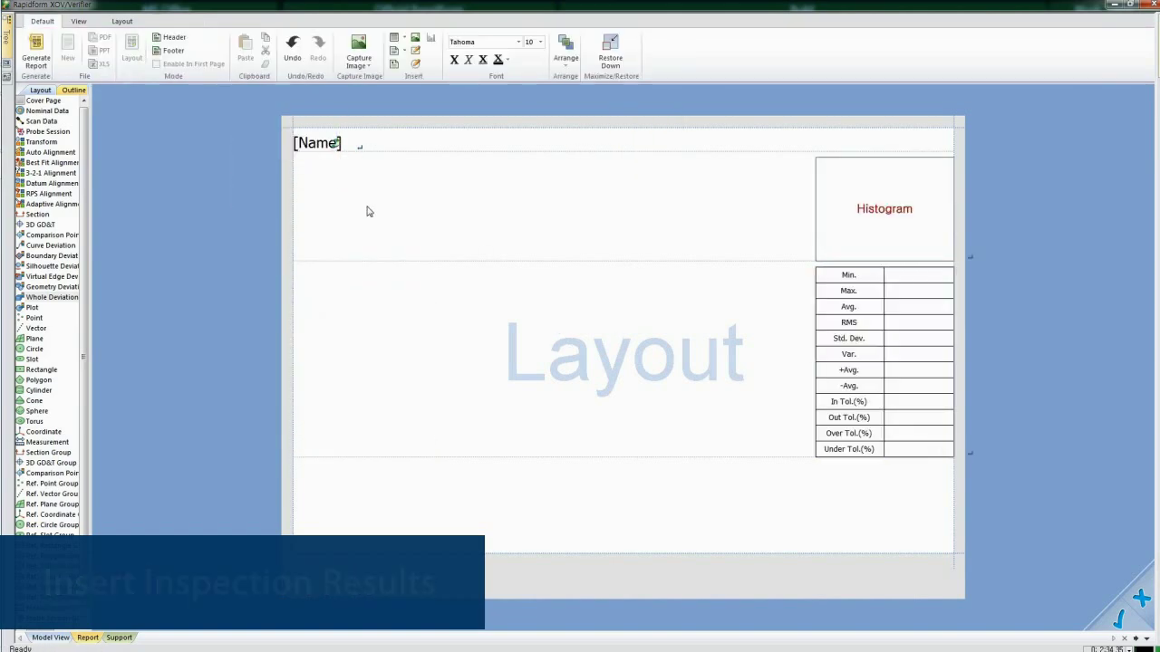
pyautogui.click(326, 425)
pyautogui.click(363, 63)
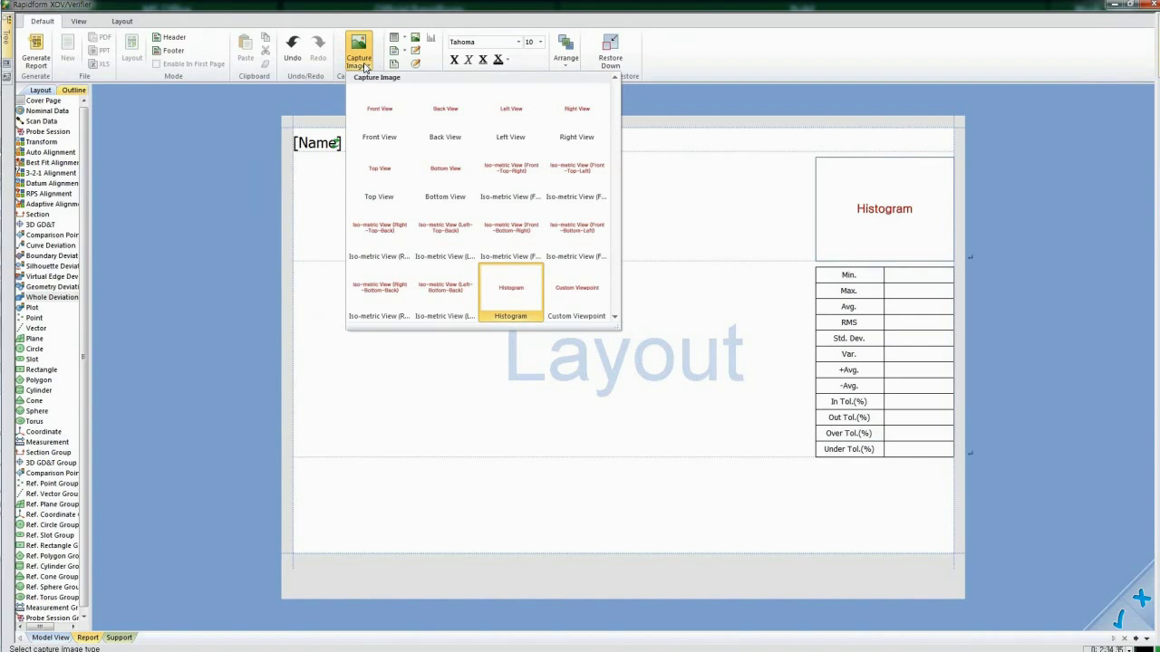
# - Insert an Iso-metric (Front-Top-Right) capture resized to about 225×169, then select Viewpoint5
pyautogui.click(504, 170)
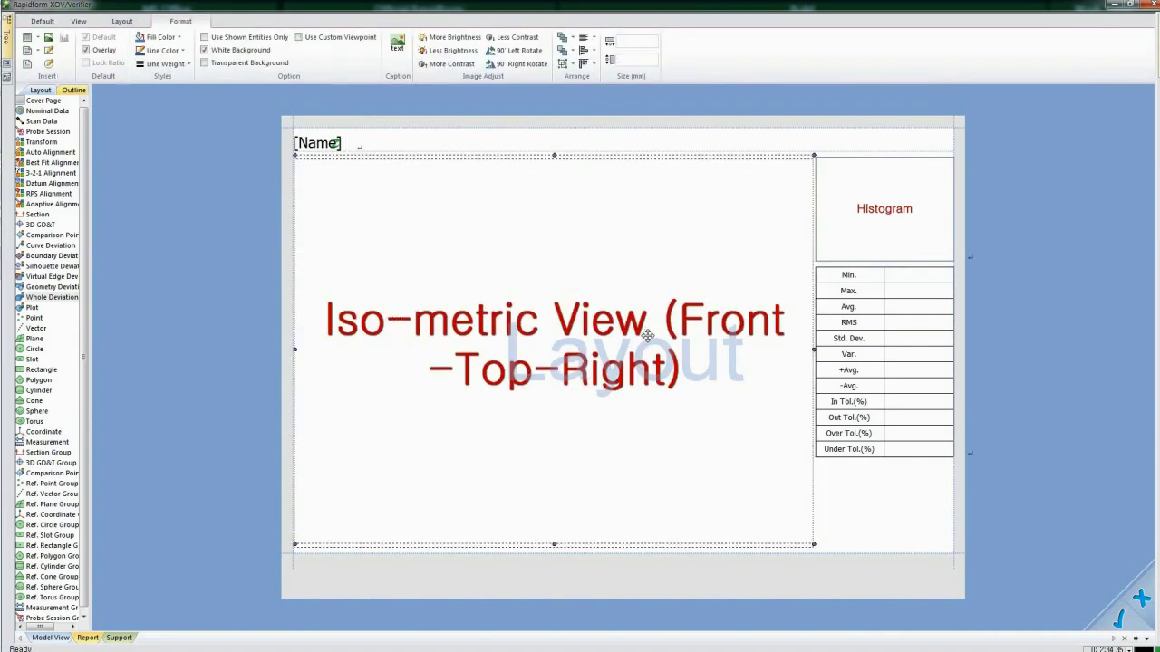
pyautogui.moveTo(648, 335); pyautogui.dragTo(648, 340)
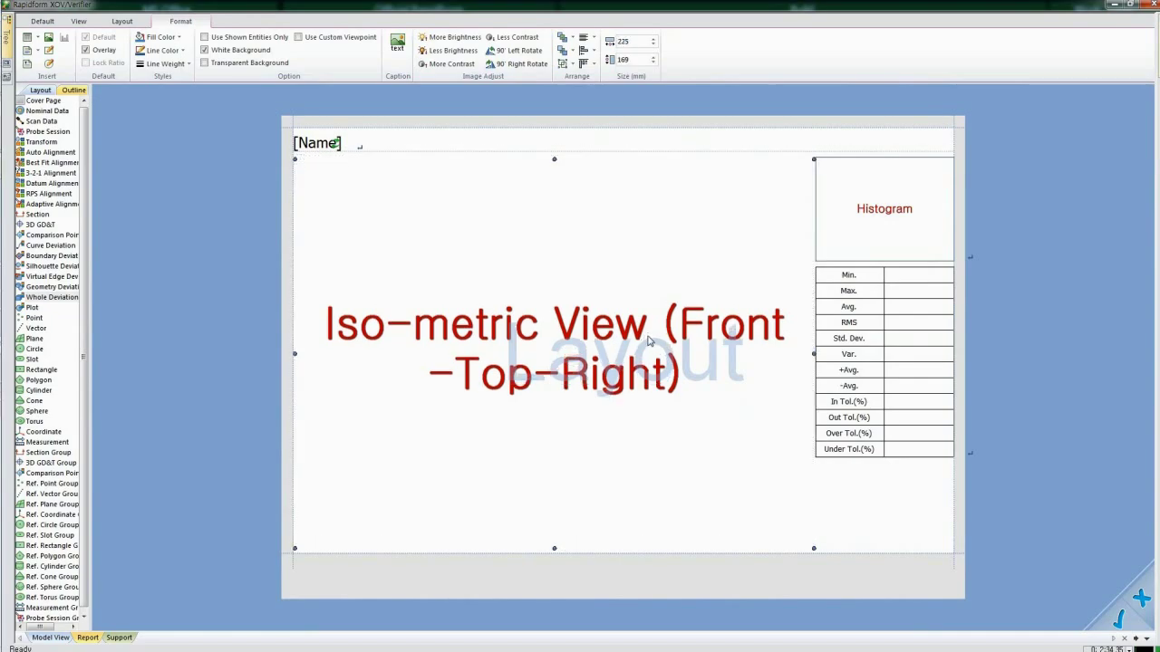
pyautogui.click(843, 530)
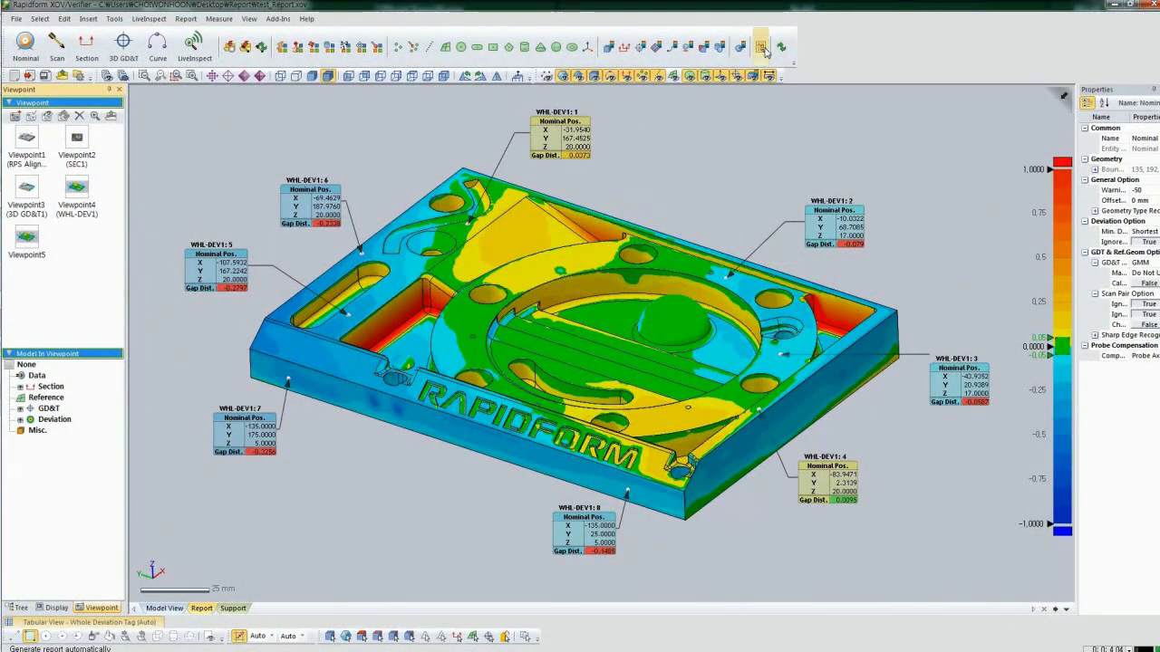
pyautogui.click(27, 237)
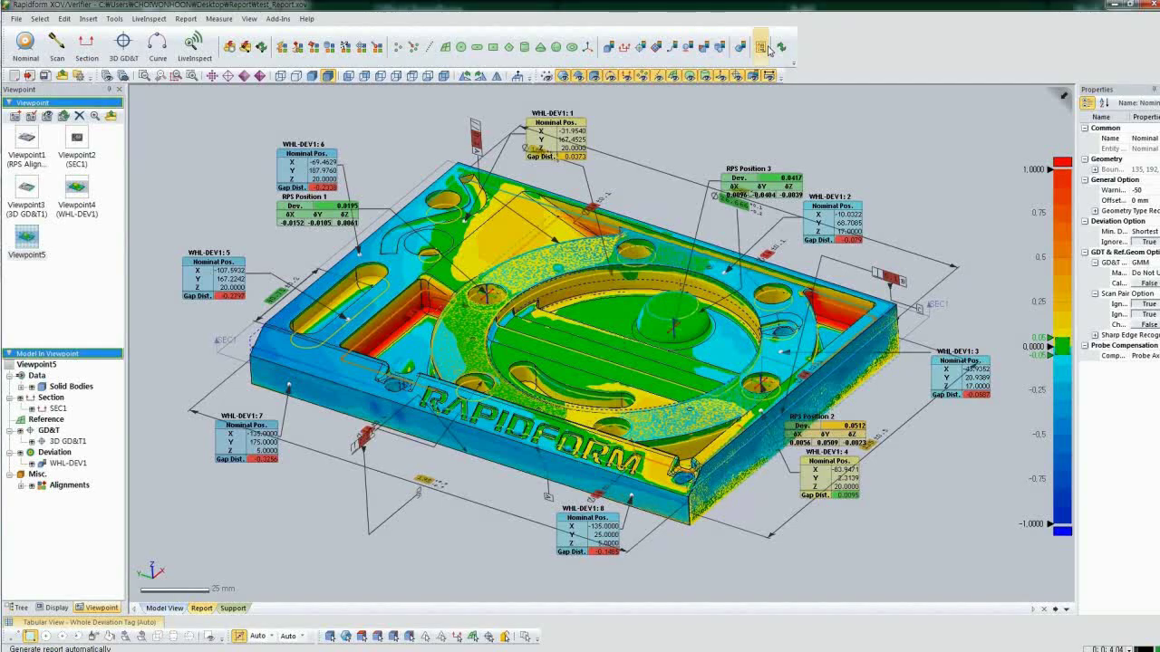
pyautogui.click(767, 48)
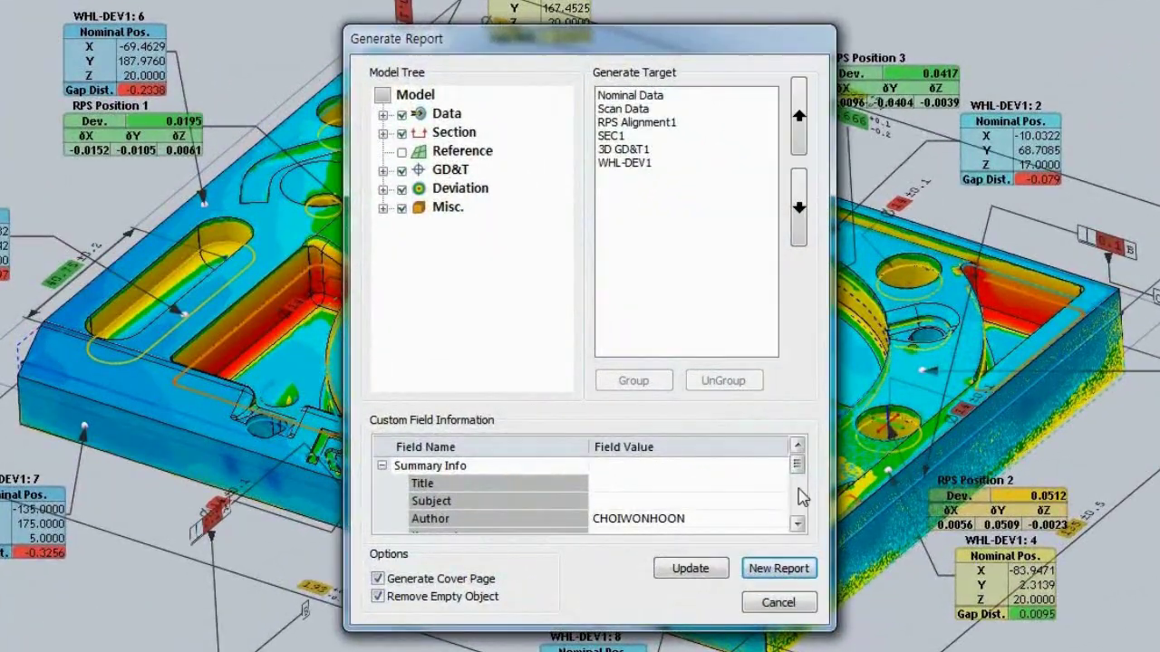
# - Move WHL-DEV1 after RPS Alignment1, fill in the Part Number, and generate a new report
pyautogui.click(798, 118)
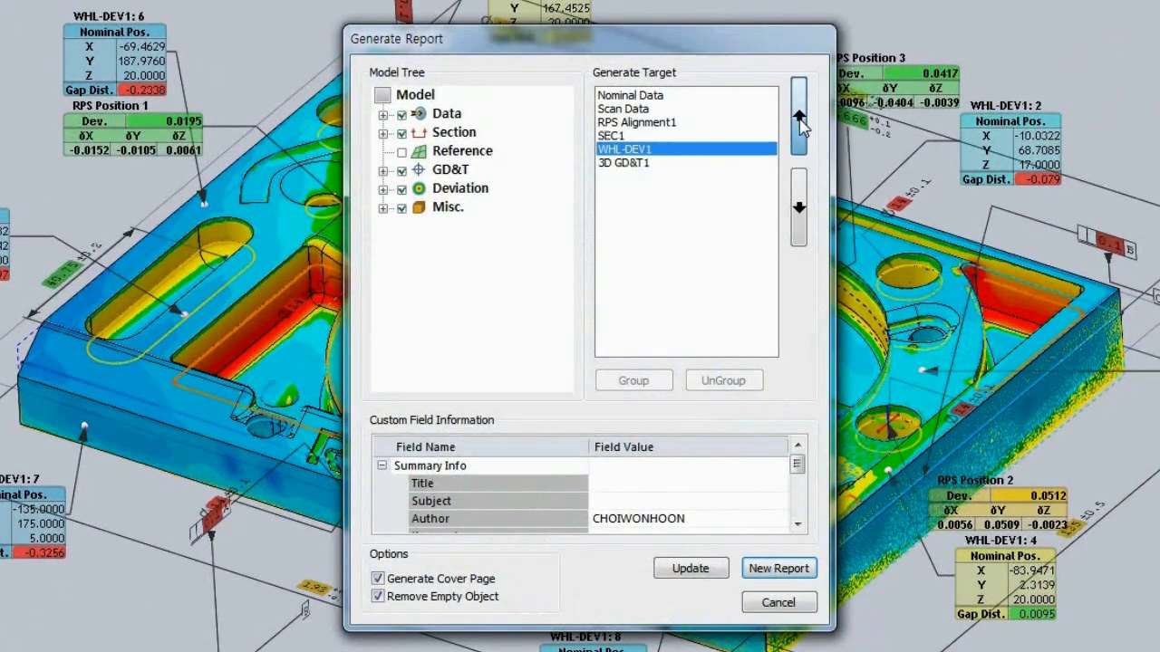
pyautogui.click(798, 522)
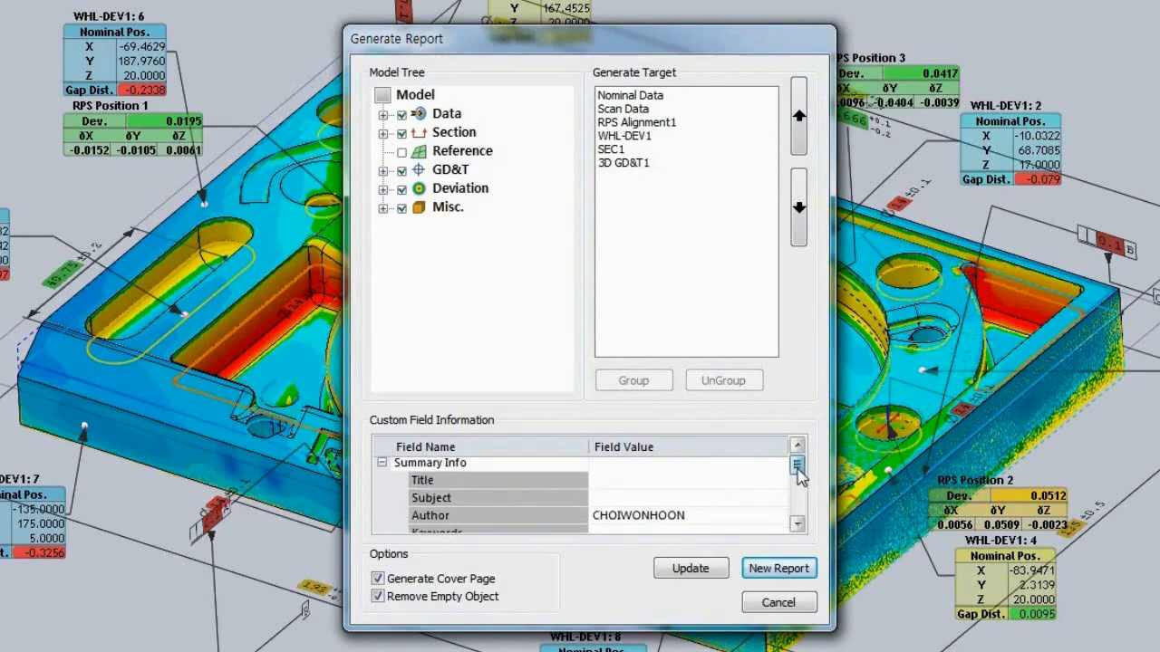
pyautogui.click(659, 487)
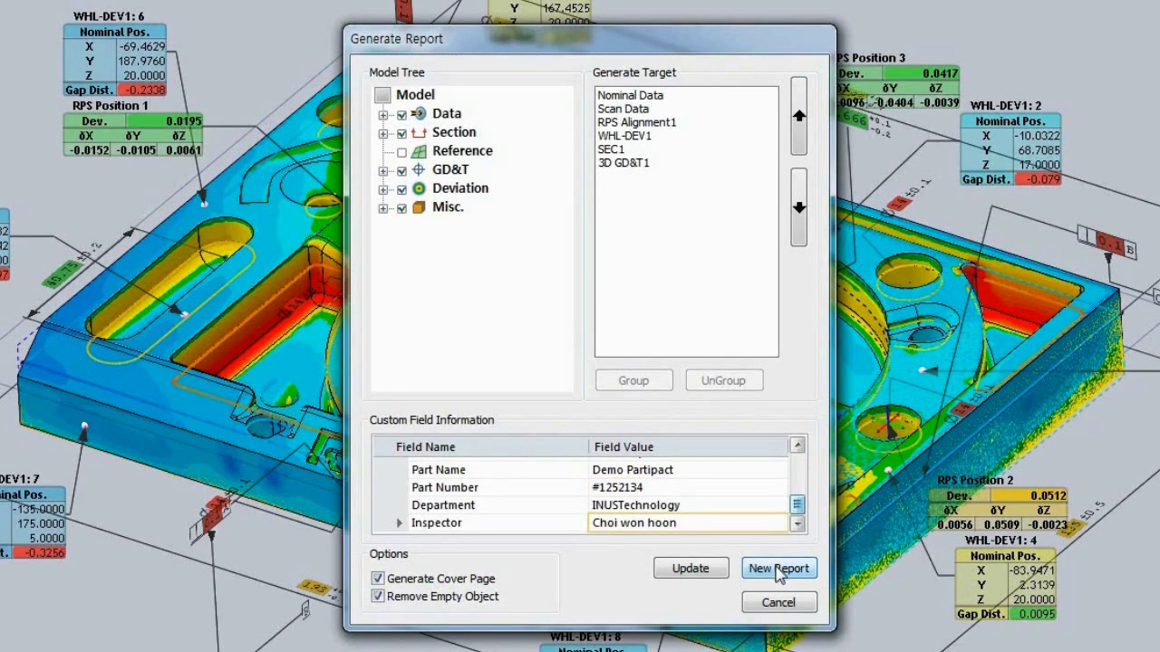
pyautogui.click(777, 569)
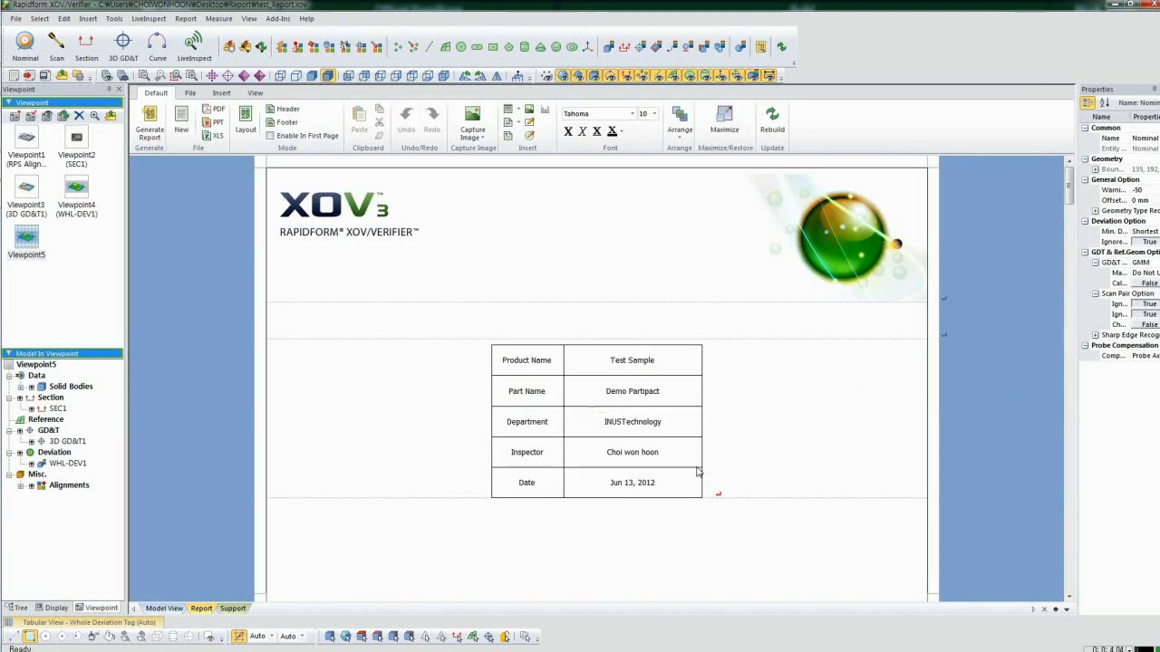
# - Maximize the report view with F11 and scroll down to the WHL-DEV1 deviation page
pyautogui.press('F11')
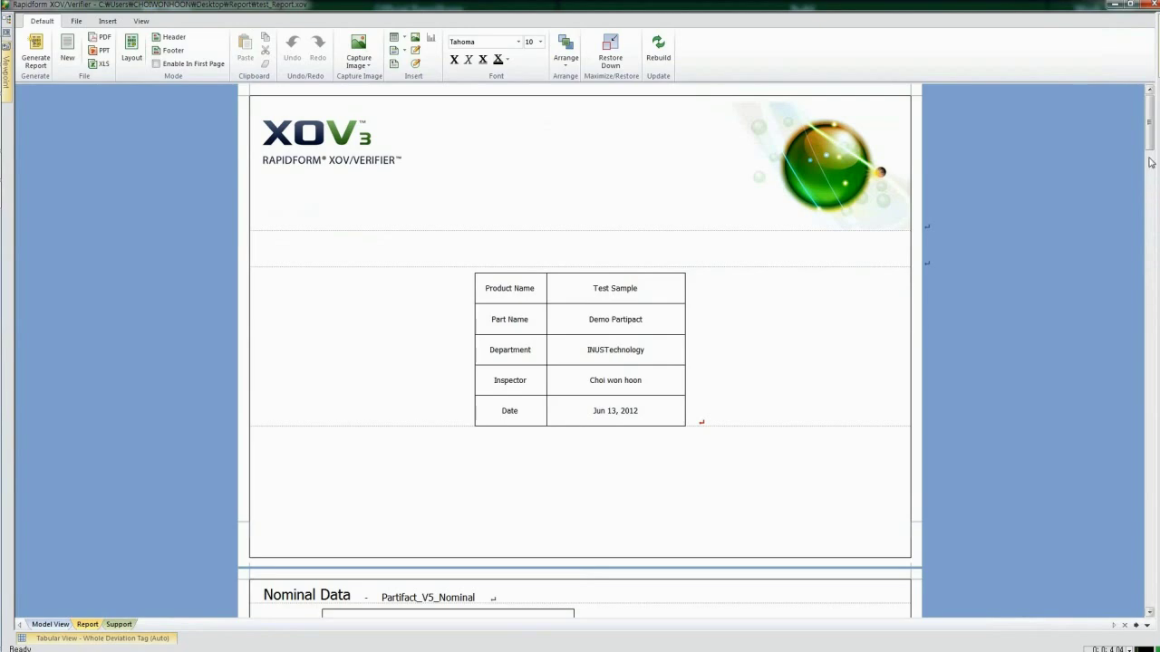
pyautogui.moveTo(1149, 147); pyautogui.dragTo(1154, 198)
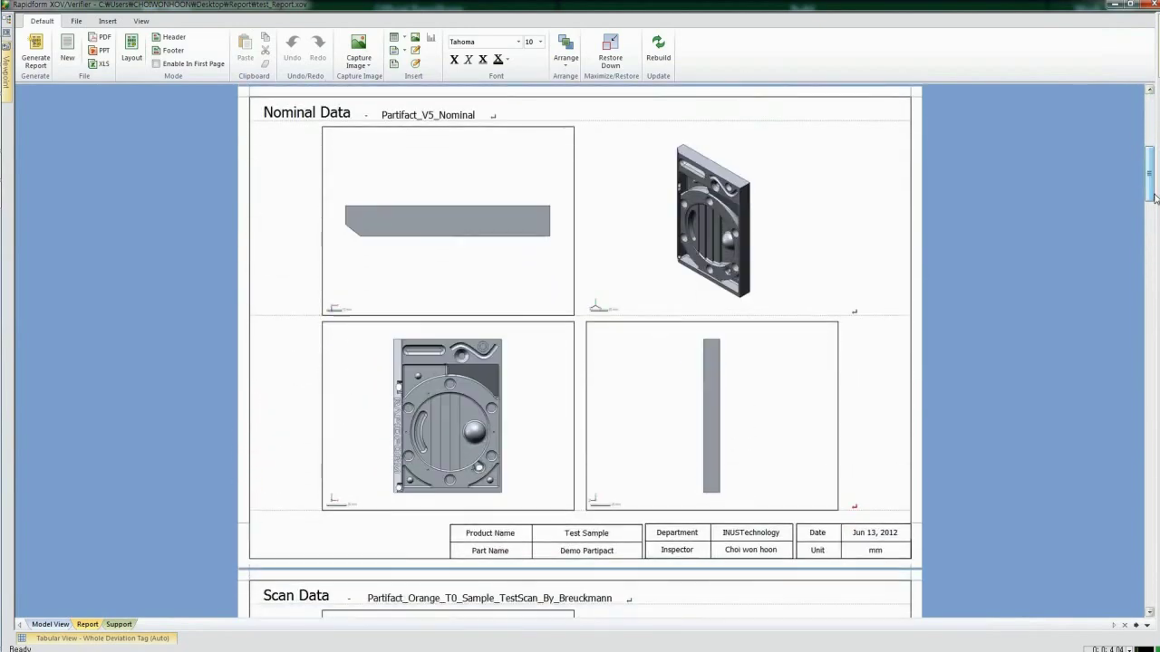
pyautogui.scroll(-5, 1015, 283)
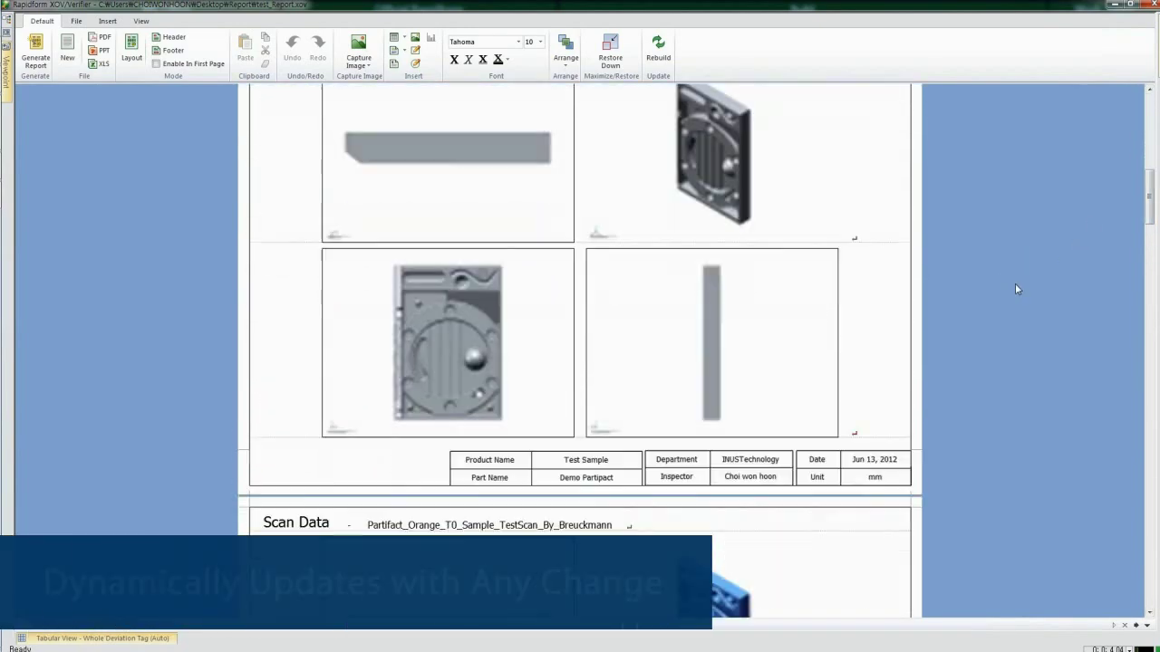
pyautogui.scroll(-3, 1016, 290)
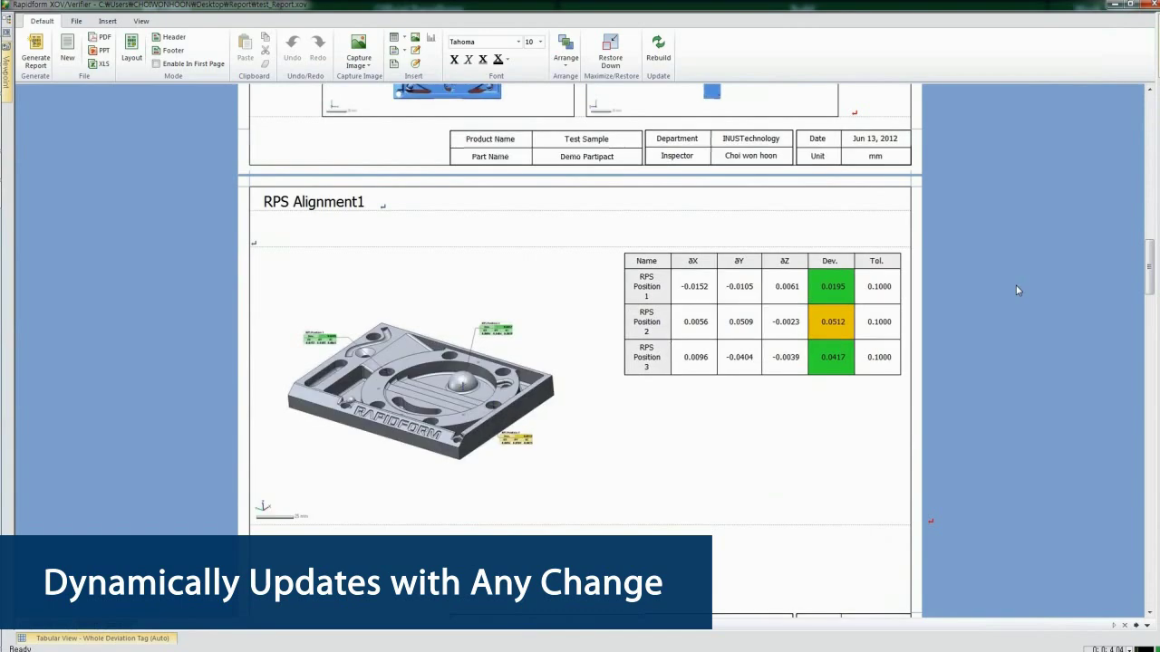
pyautogui.scroll(-5, 1017, 290)
pyautogui.scroll(-1, 1017, 288)
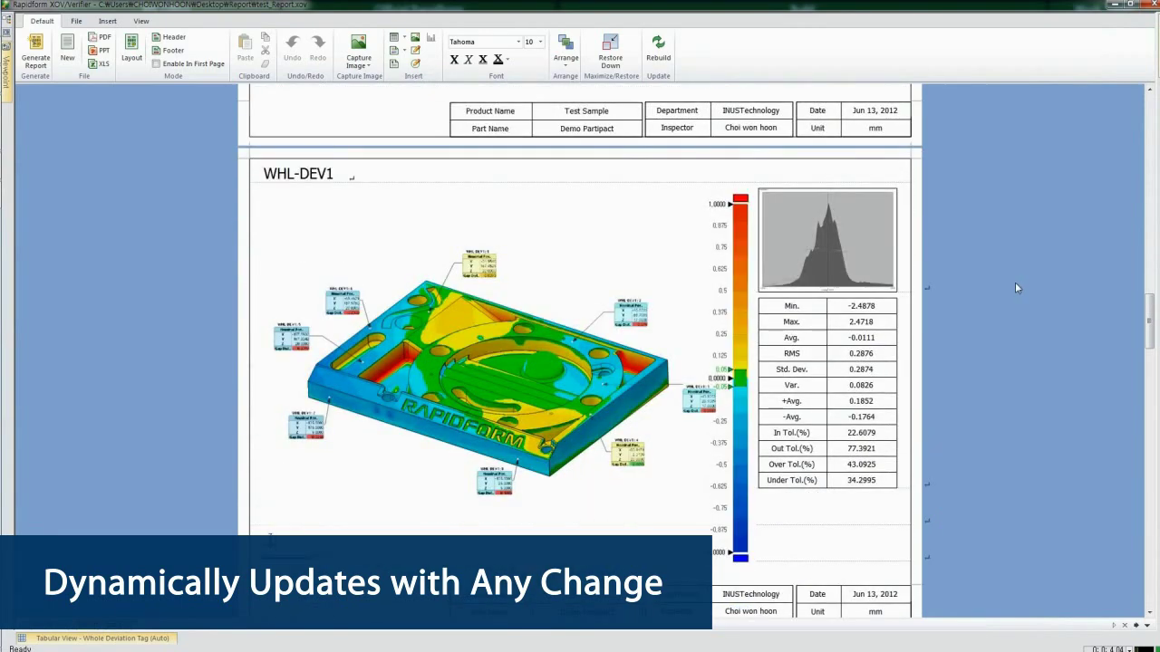
pyautogui.scroll(-3, 1014, 281)
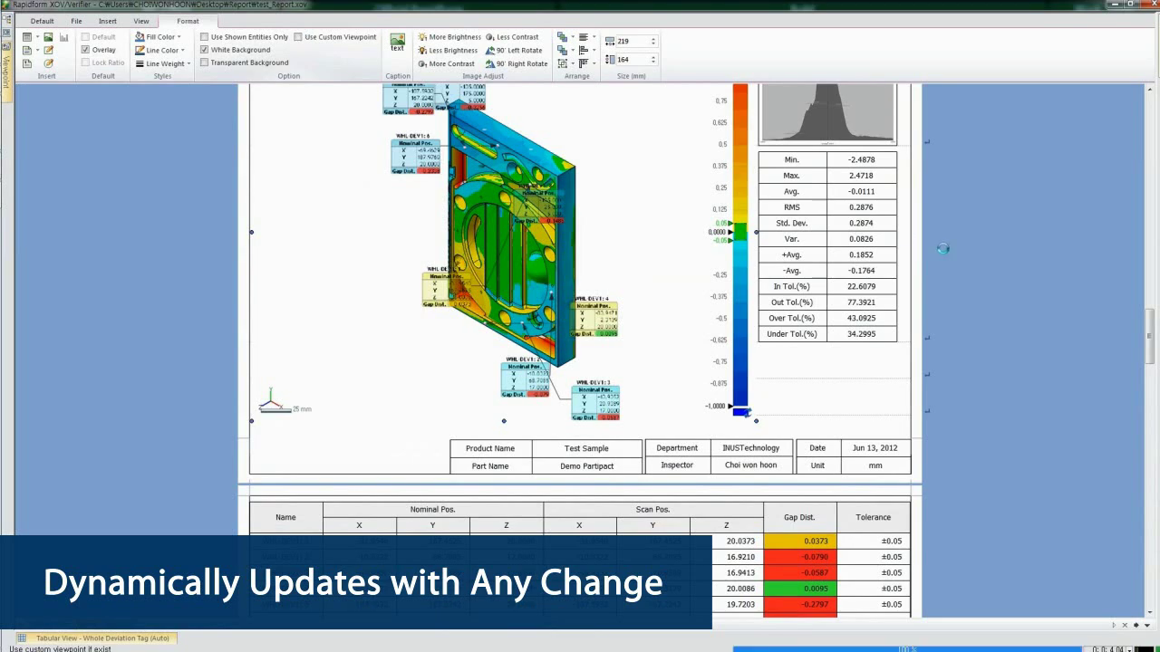
# - Toggle the SEC1 section image to its custom viewpoint and back to shaded 3D
pyautogui.click(988, 277)
pyautogui.scroll(-1, 983, 274)
pyautogui.scroll(-3, 983, 274)
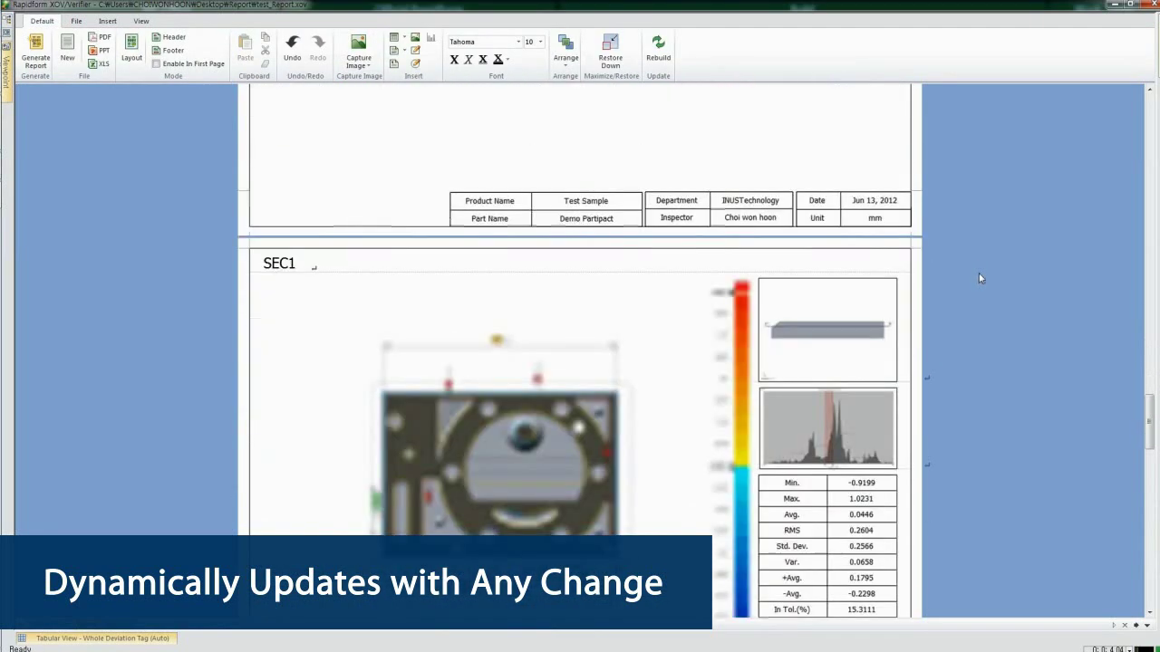
pyautogui.scroll(-1, 979, 278)
pyautogui.click(601, 362)
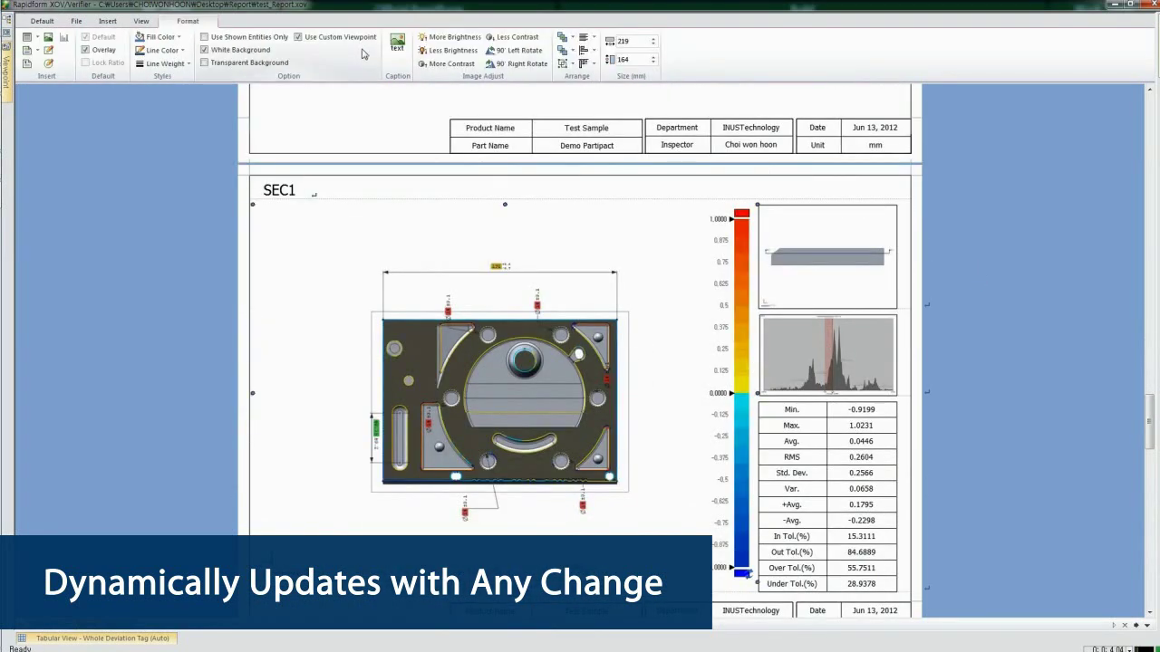
pyautogui.click(298, 38)
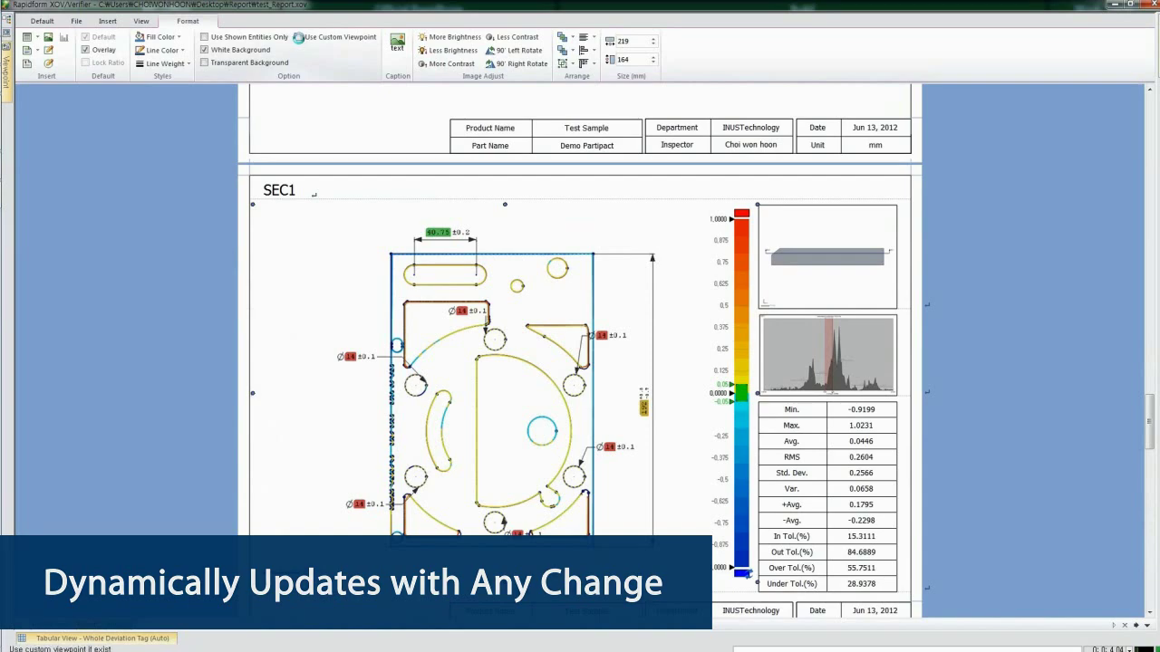
pyautogui.click(1049, 384)
# - Export the report to PDF as test_Report.pdf
pyautogui.scroll(-5, 1049, 384)
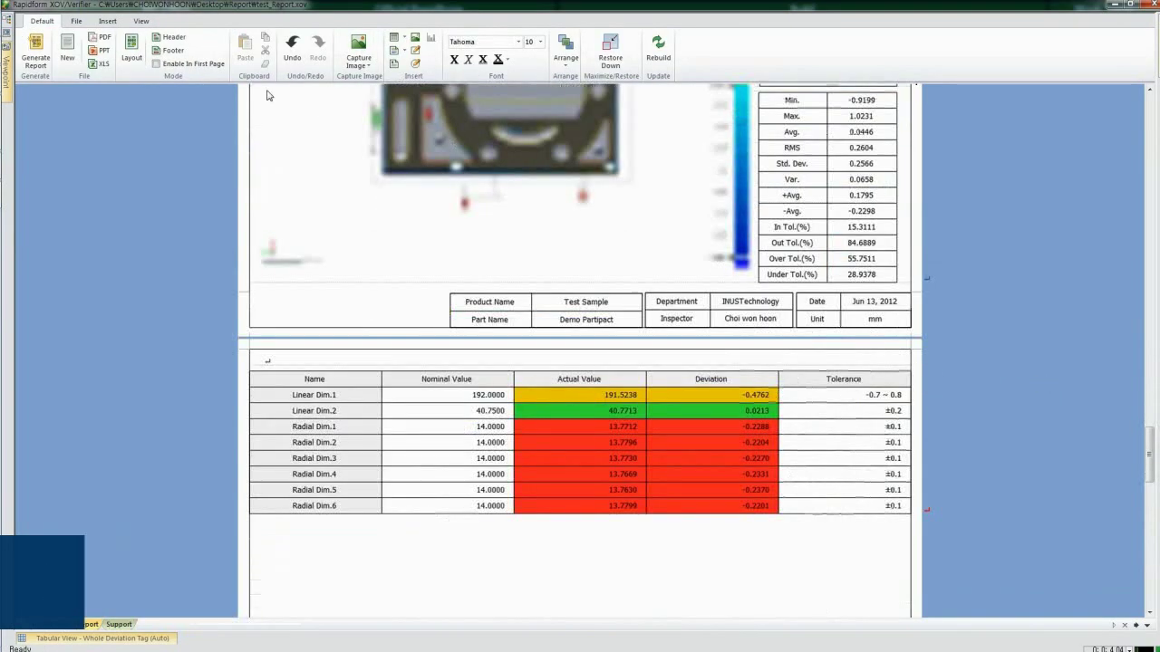
pyautogui.click(98, 38)
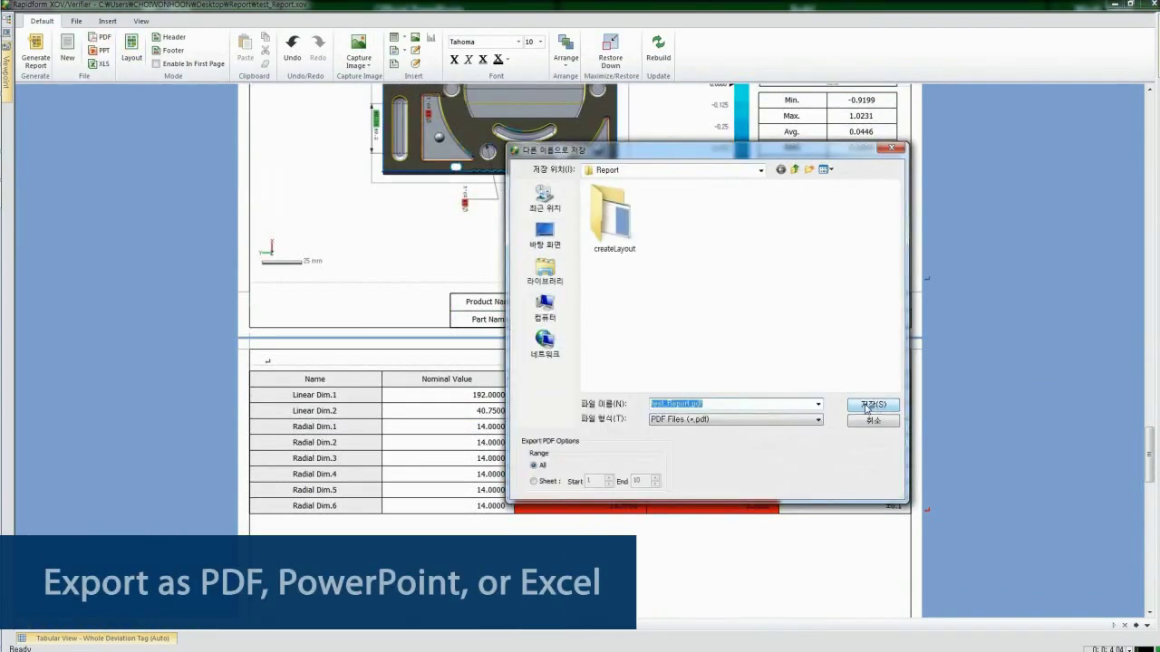
pyautogui.click(867, 400)
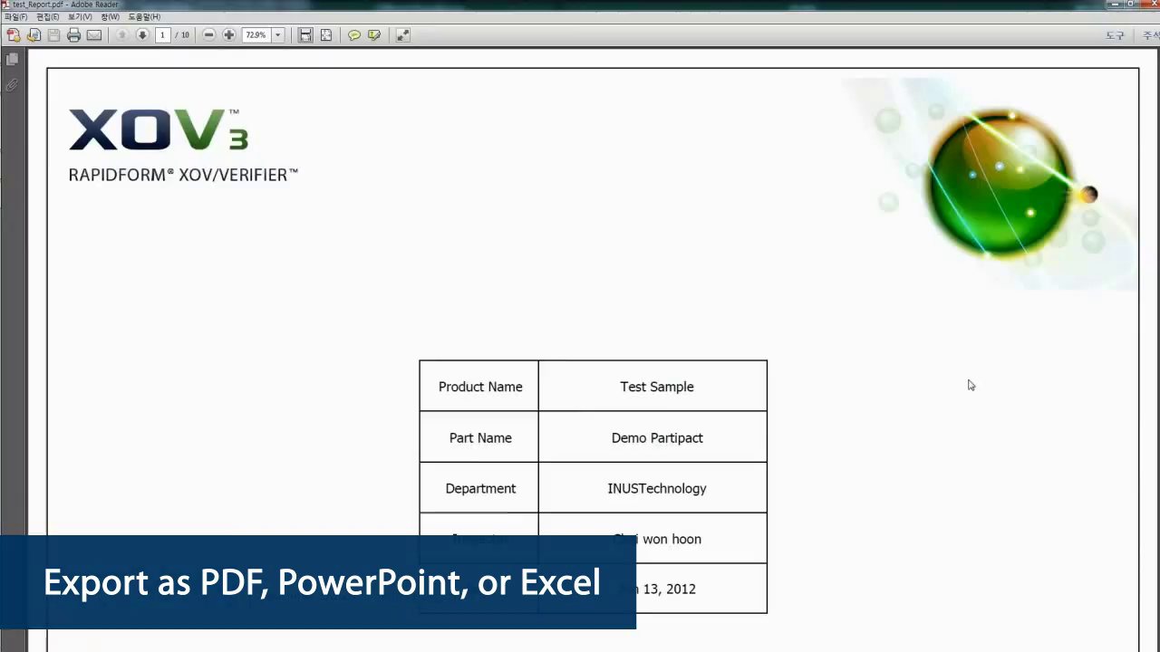
pyautogui.scroll(-5, 928, 360)
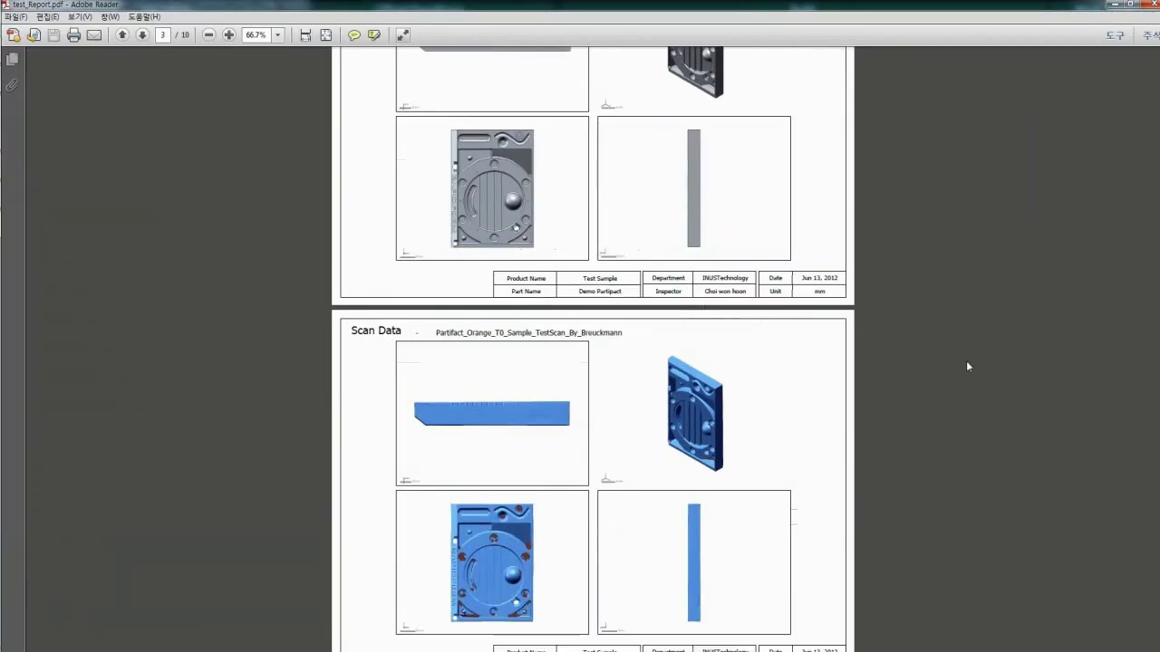
pyautogui.scroll(-5, 966, 361)
pyautogui.scroll(-5, 988, 363)
pyautogui.scroll(-5, 995, 367)
pyautogui.scroll(-5, 989, 367)
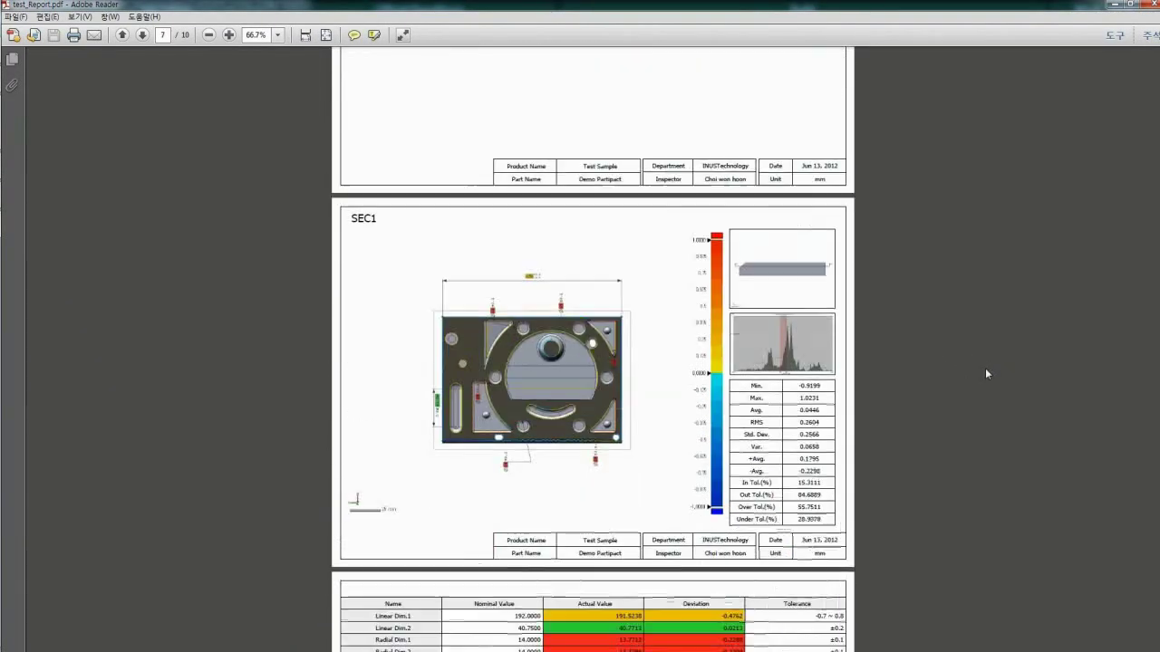